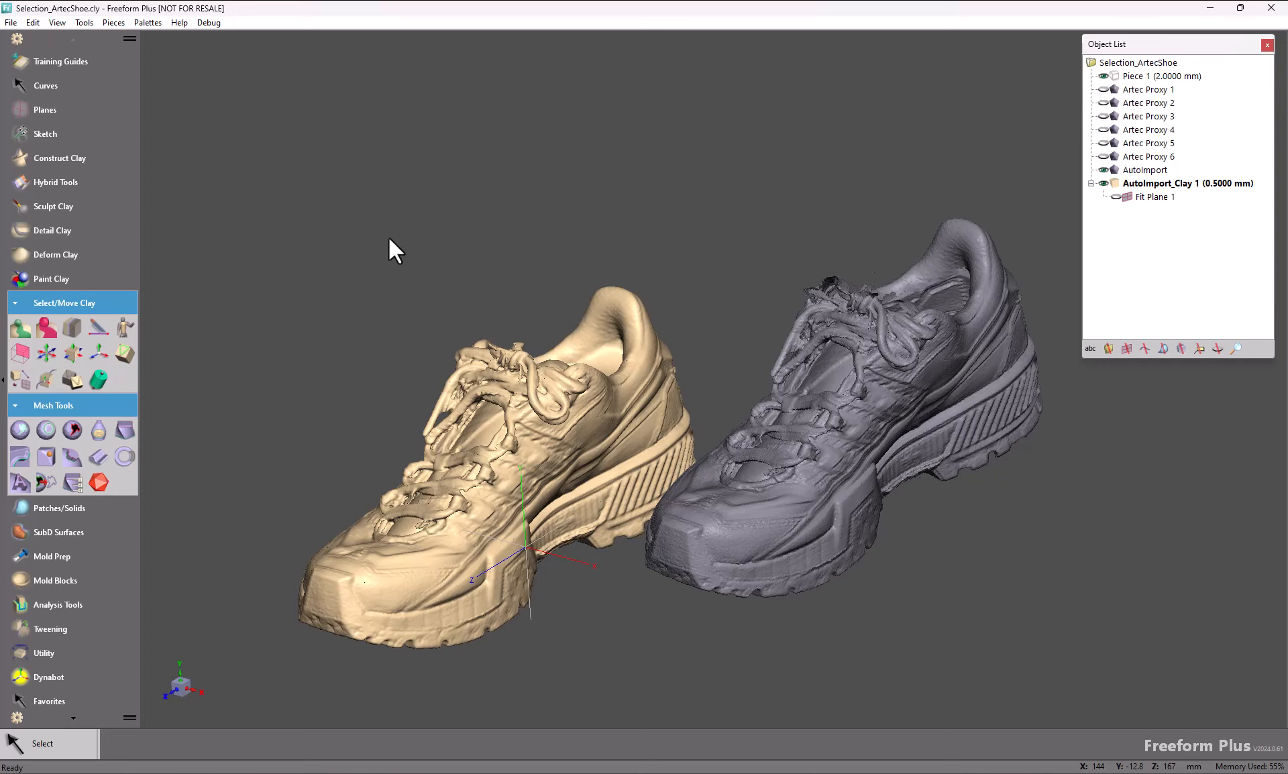
Step: Select the tan shoe's main clay body with Select Clay, invert the selection, and delete the loose floating fragments
left_click(17, 326)
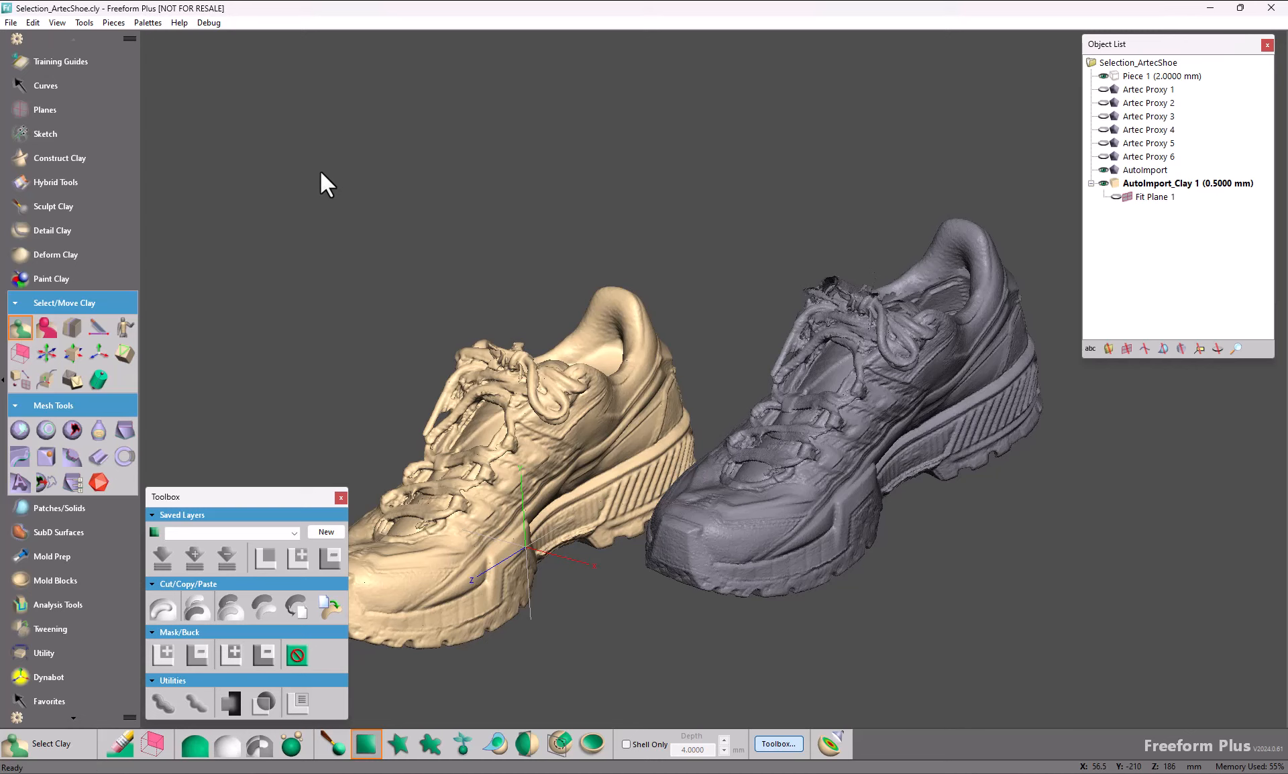
middle_click_drag(629, 443, 770, 330)
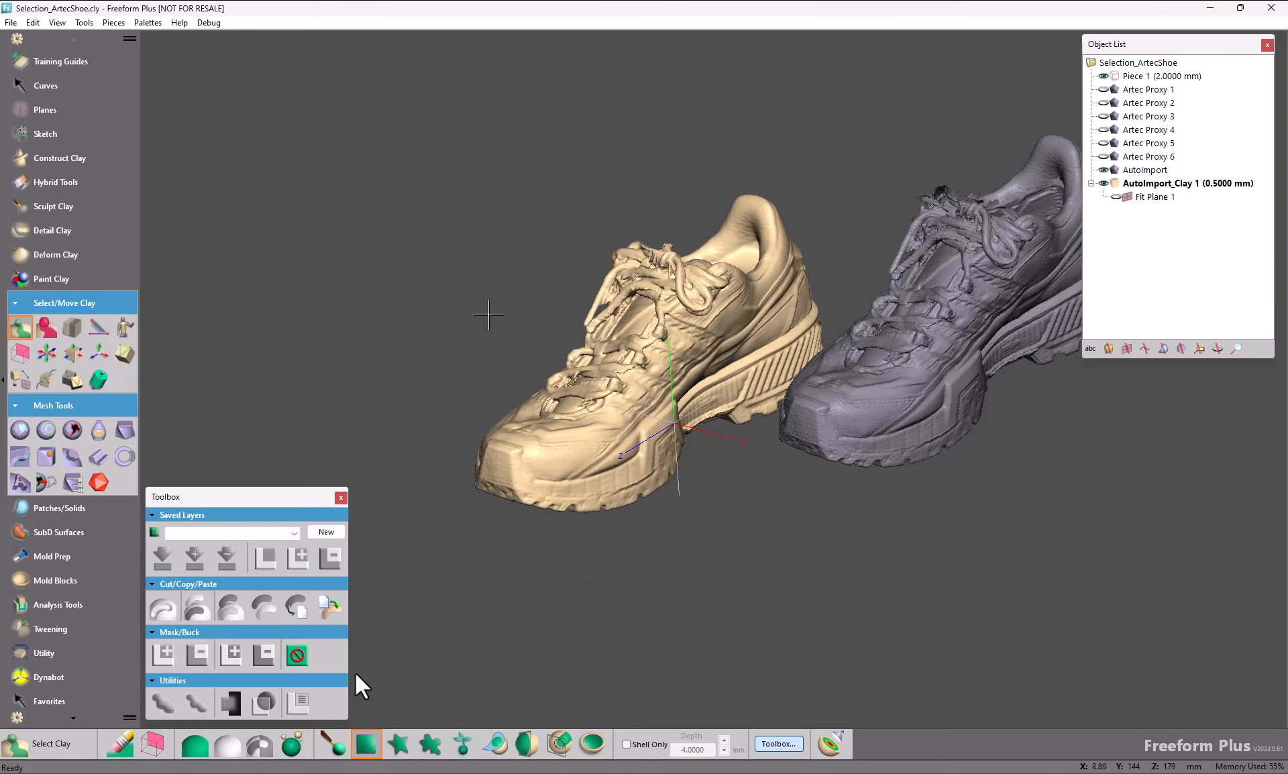
middle_click_drag(487, 315, 479, 356)
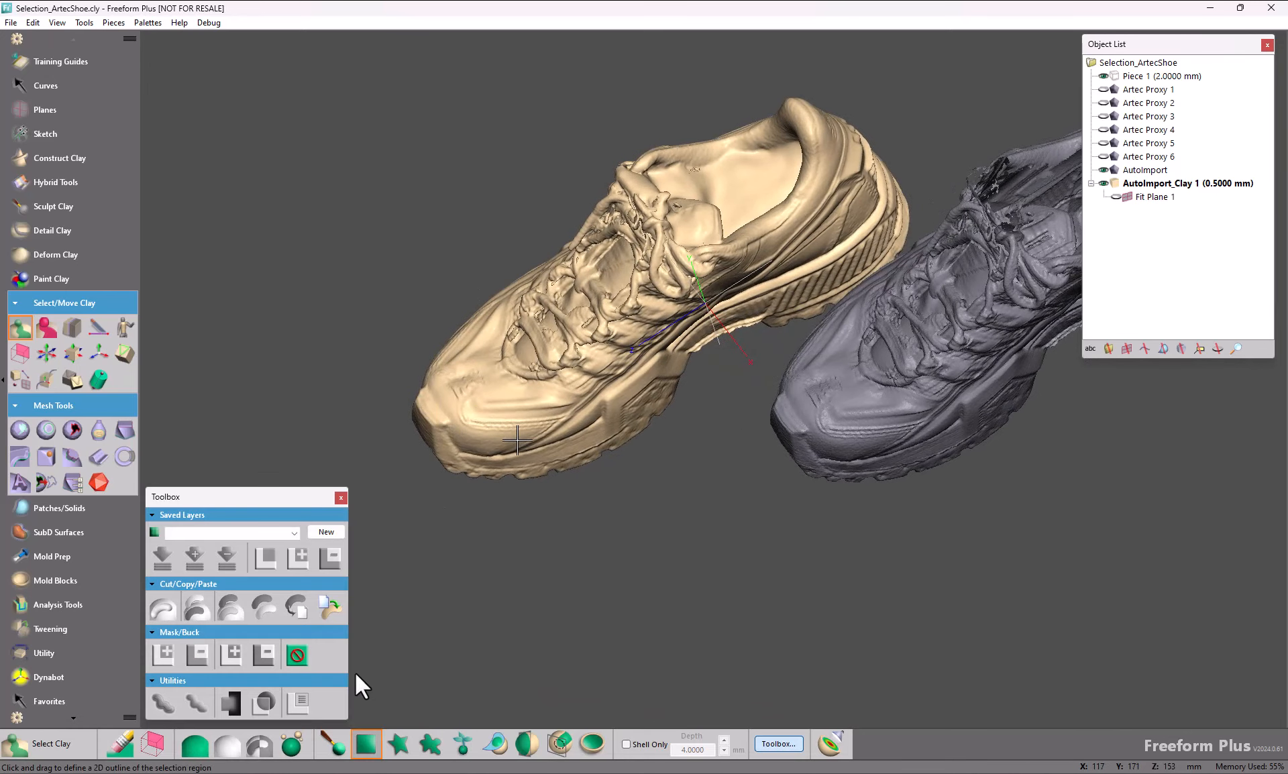
left_click(291, 735)
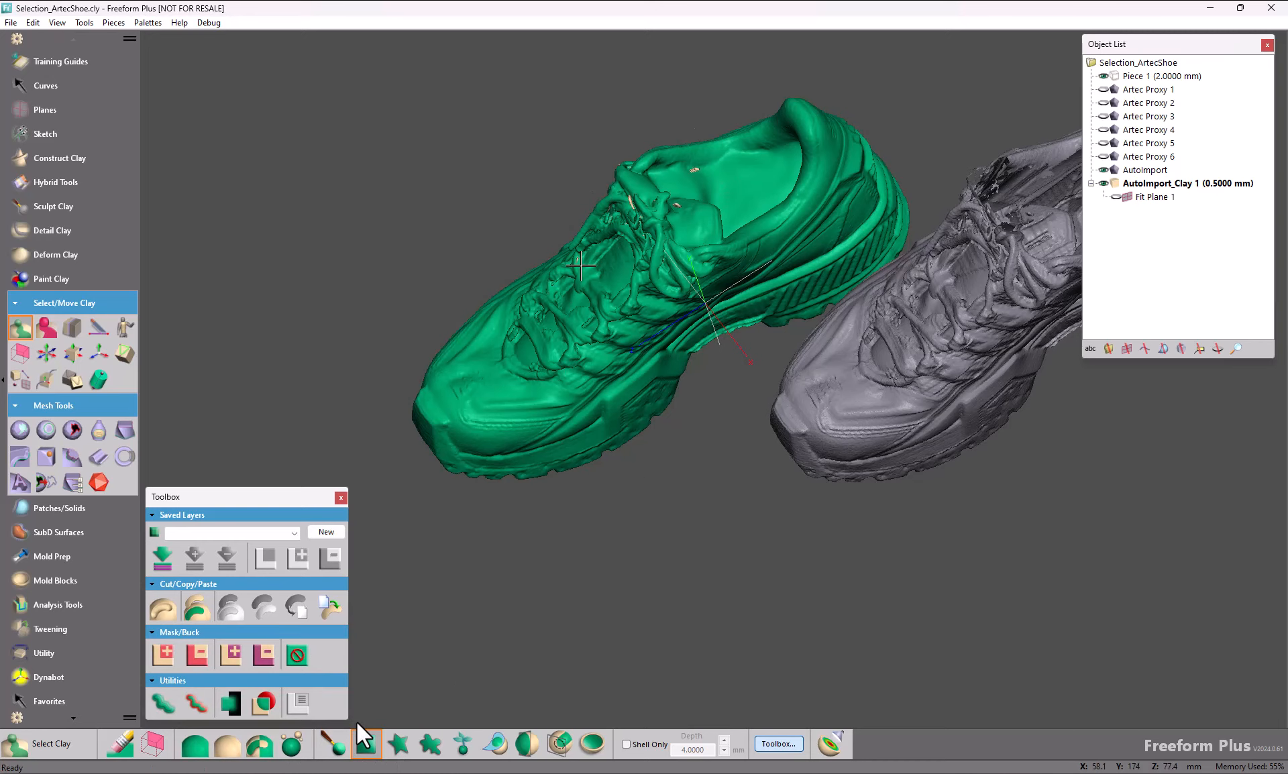
middle_click_drag(580, 266, 743, 234)
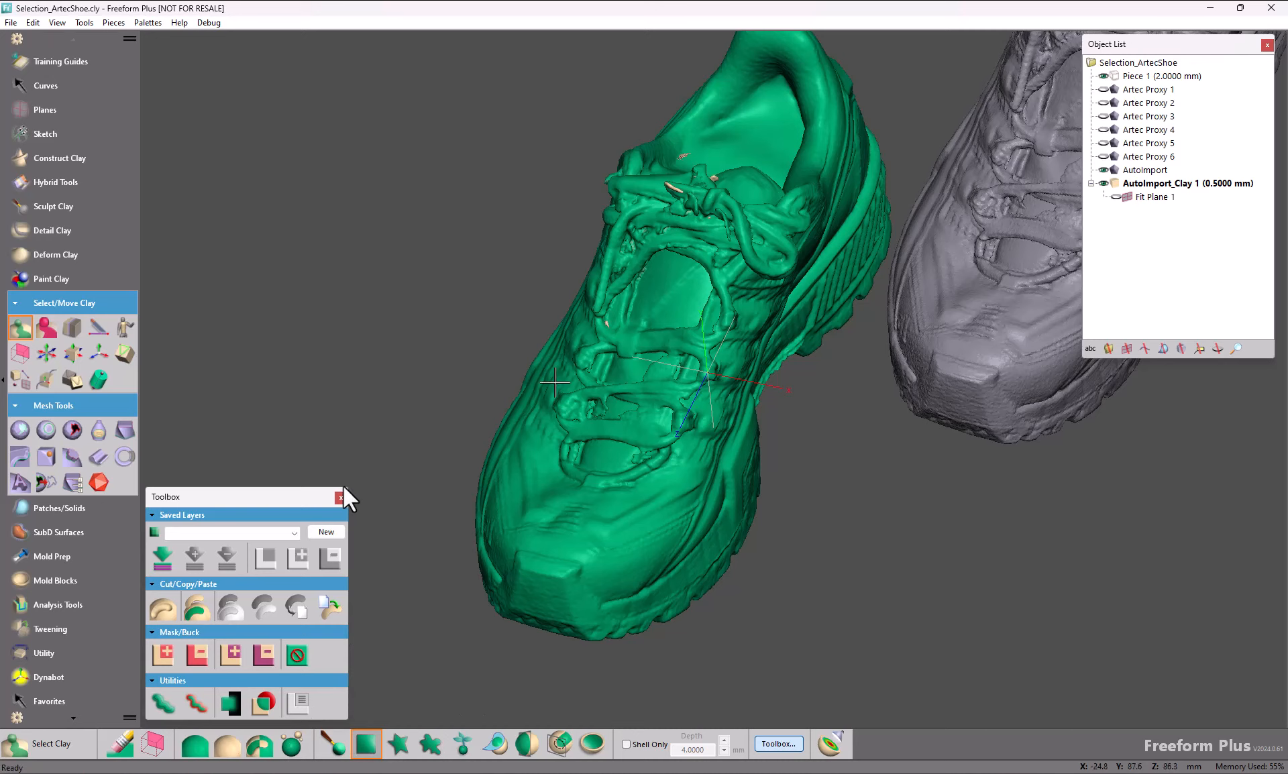
left_click(267, 749)
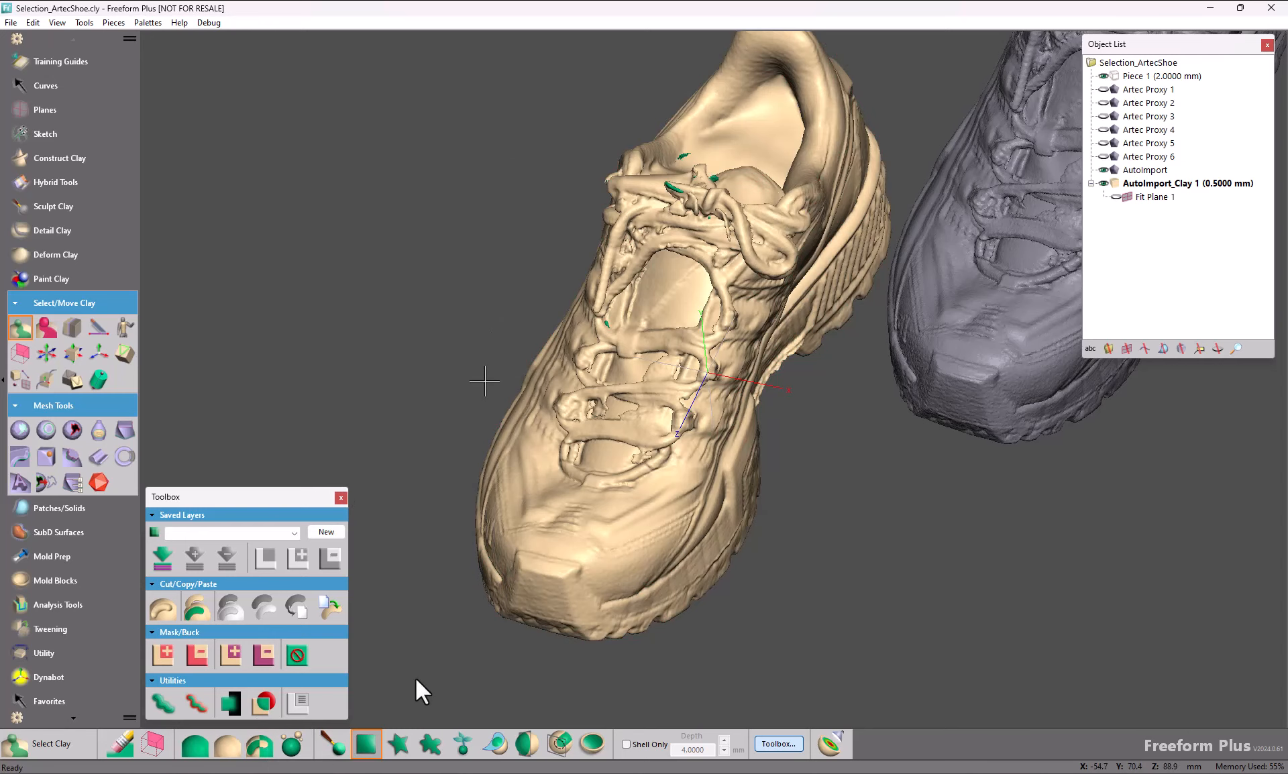
key("Delete")
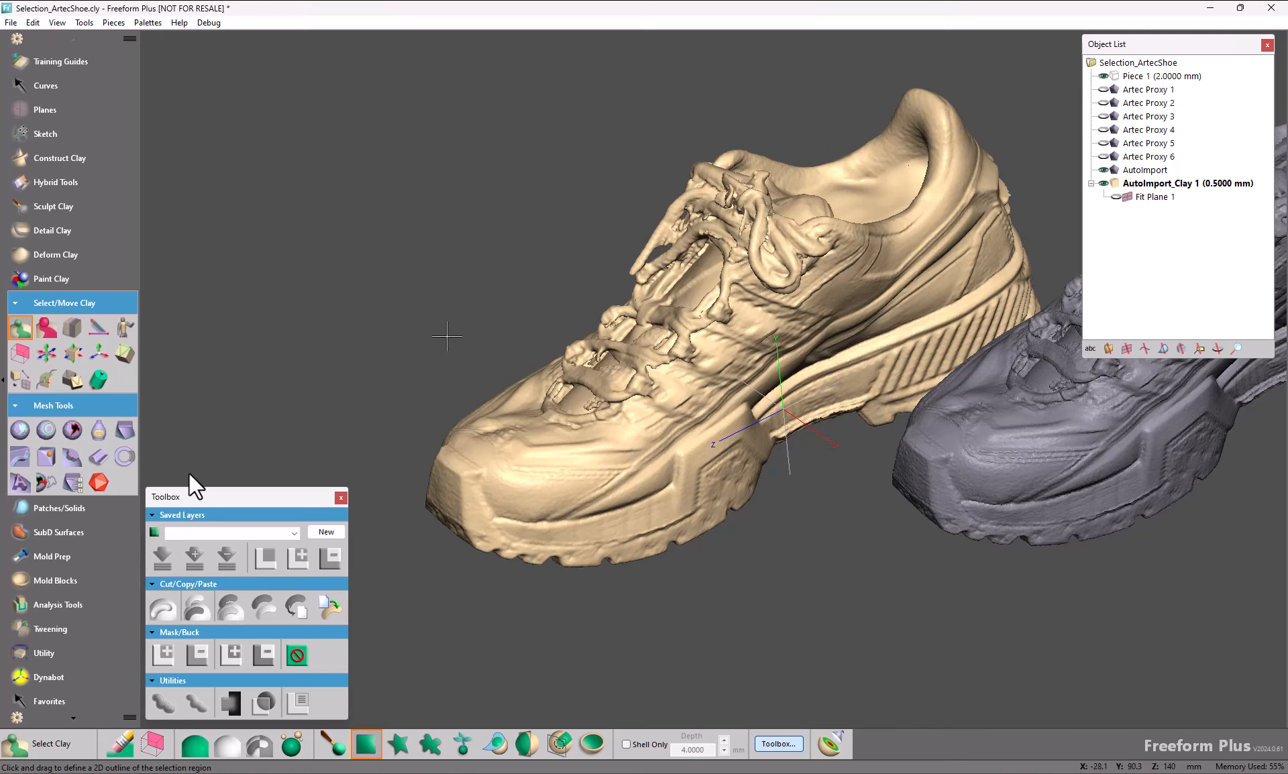
Step: Select the toe of the clay shoe with a rectangular region and set the depth of that region
middle_click_drag(480, 333, 603, 291)
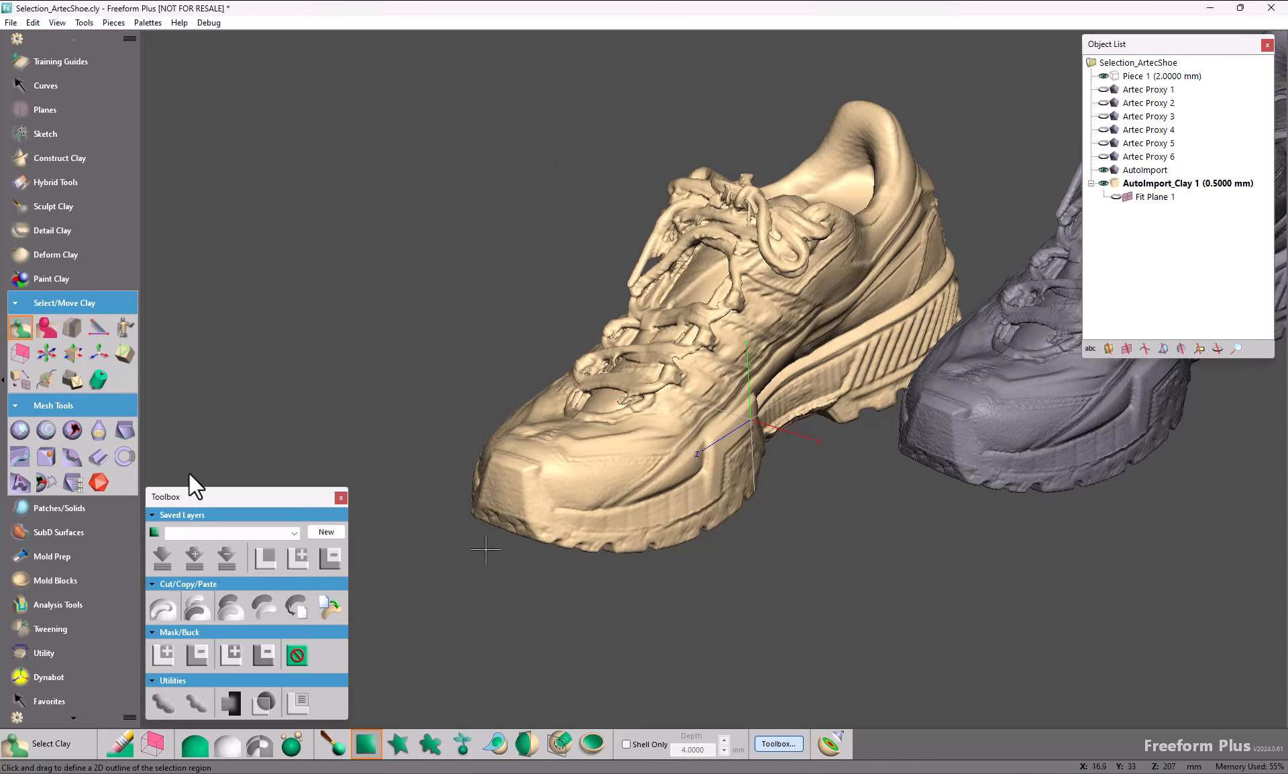
left_click(150, 745)
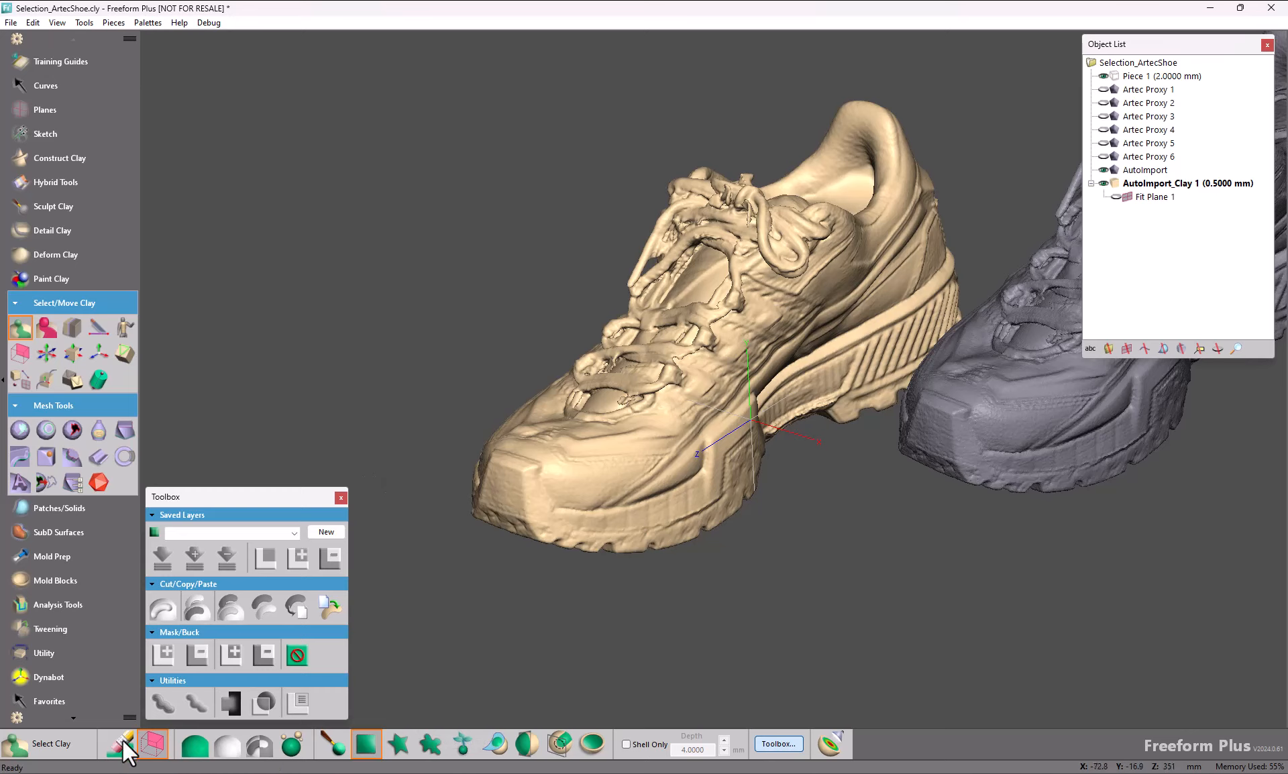
left_click(153, 744)
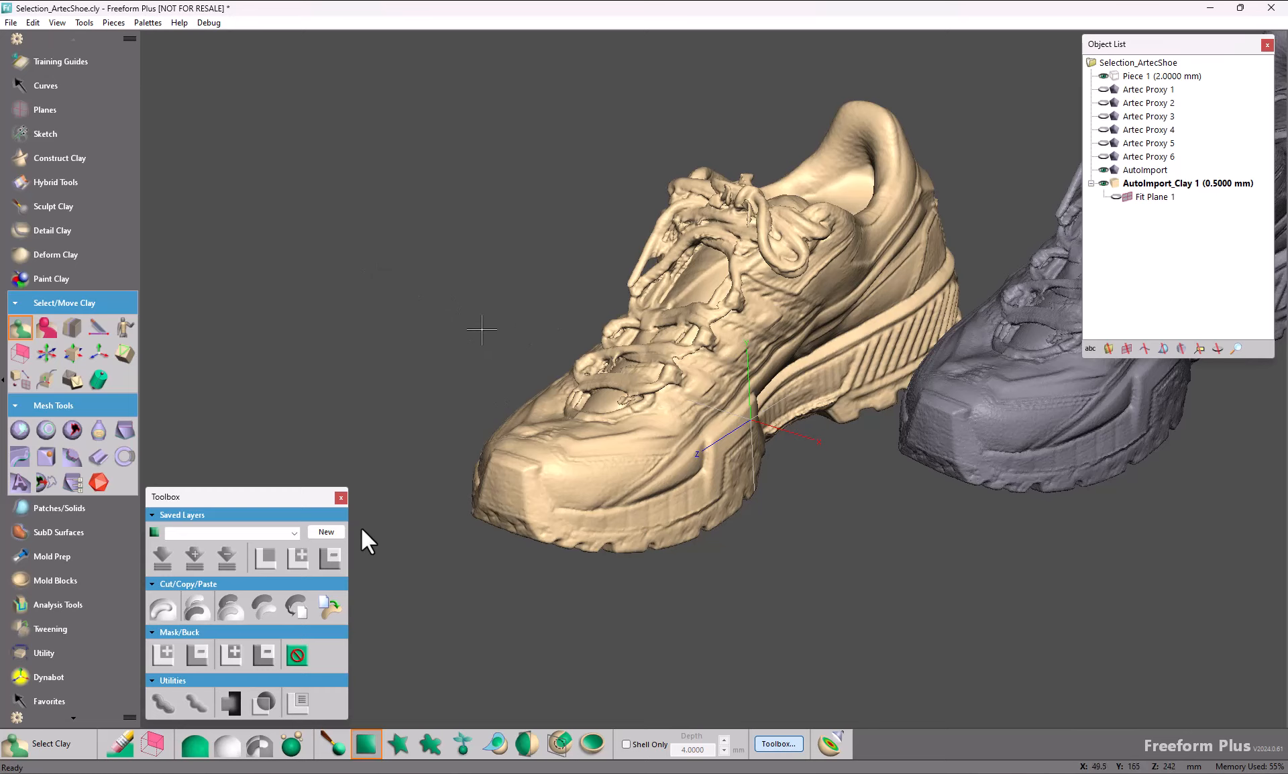
left_click_drag(468, 332, 703, 587)
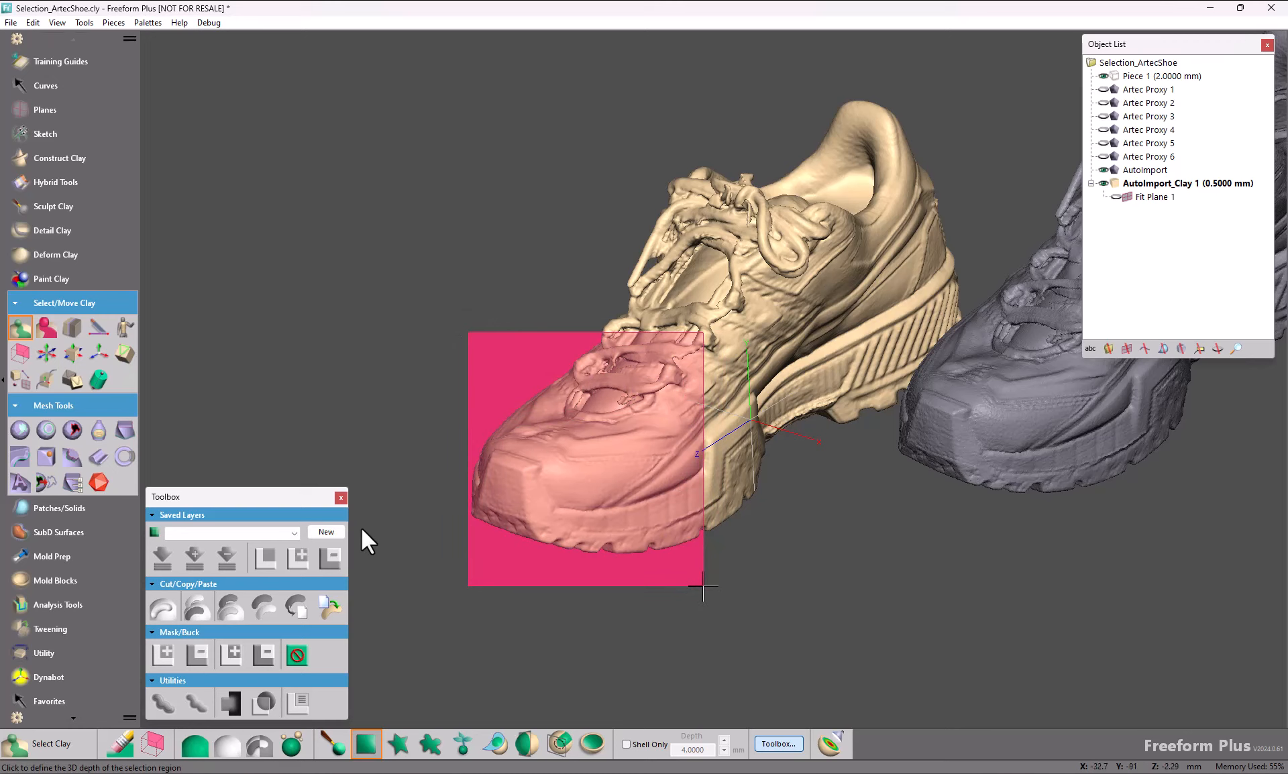
left_click(703, 587)
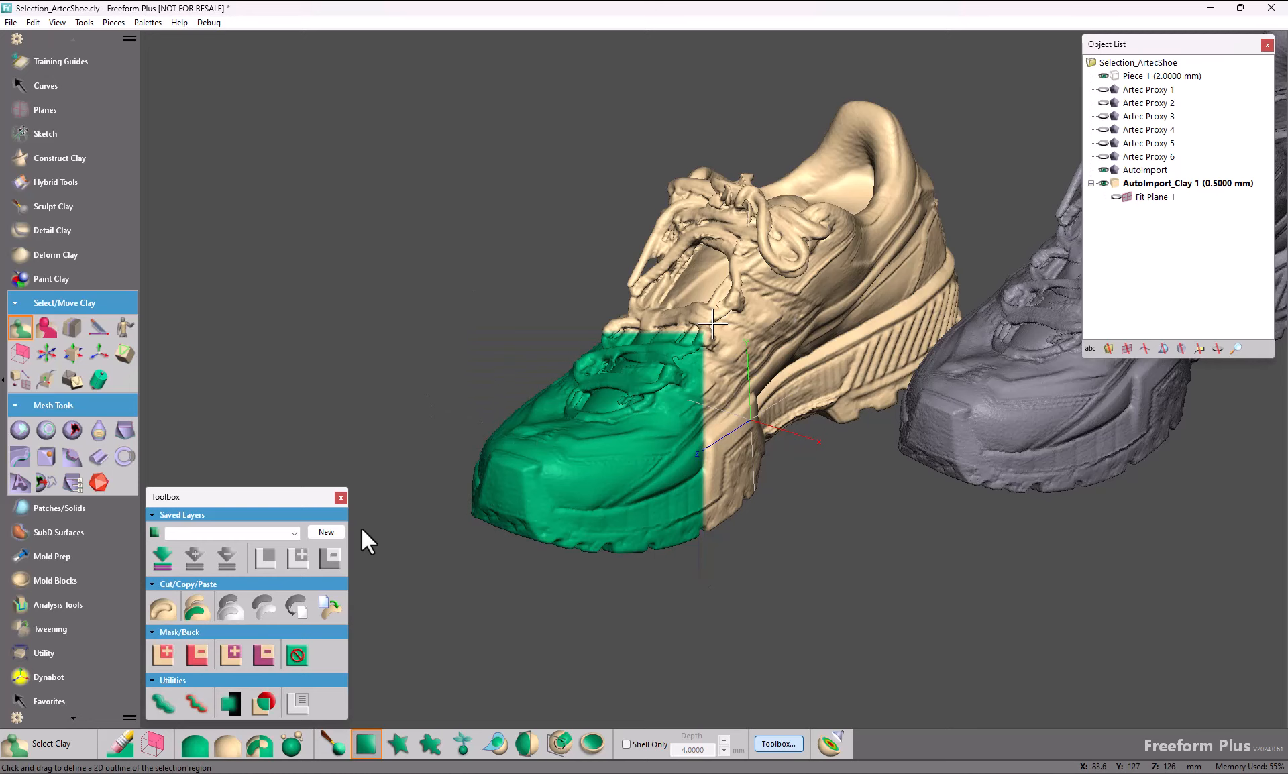
Step: With a secondary side view open, add a rectangular region over the shoelaces with its depth, and clear the whole clay selection
key("space")
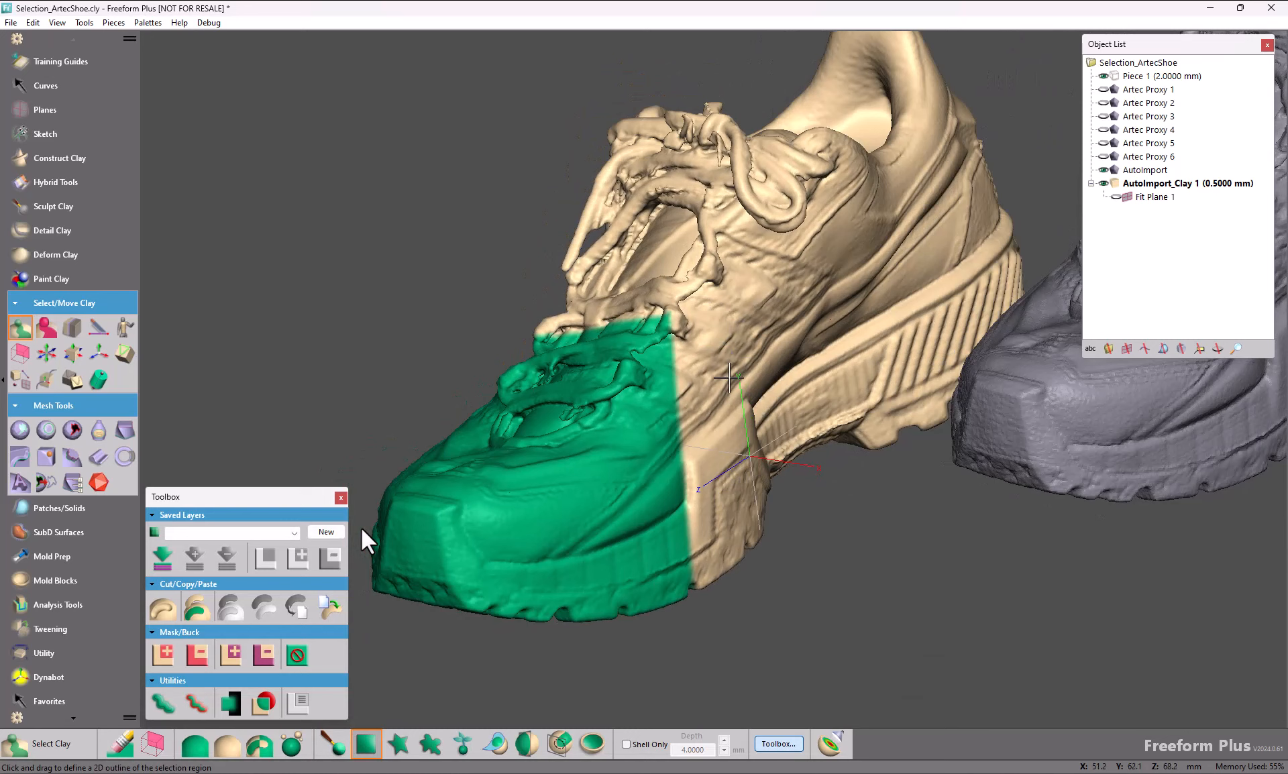
key("v")
key("space")
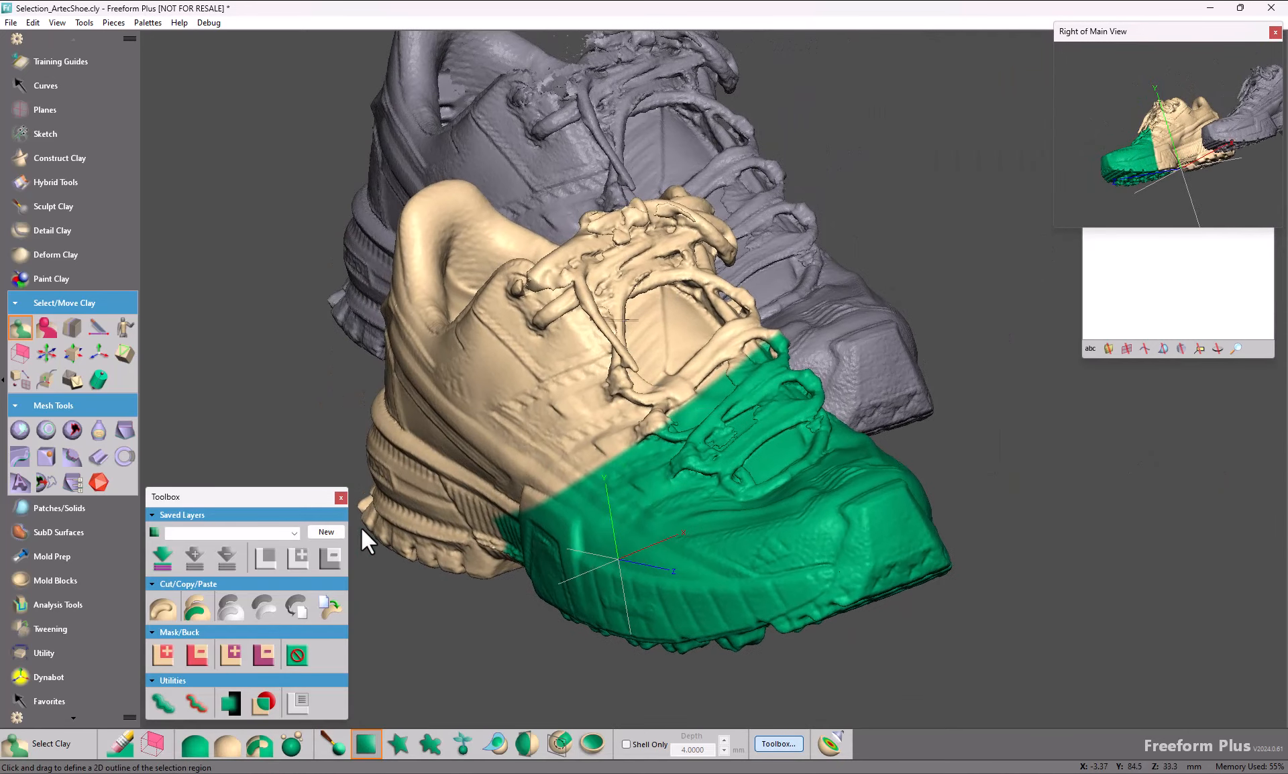
left_click_drag(586, 155, 788, 369)
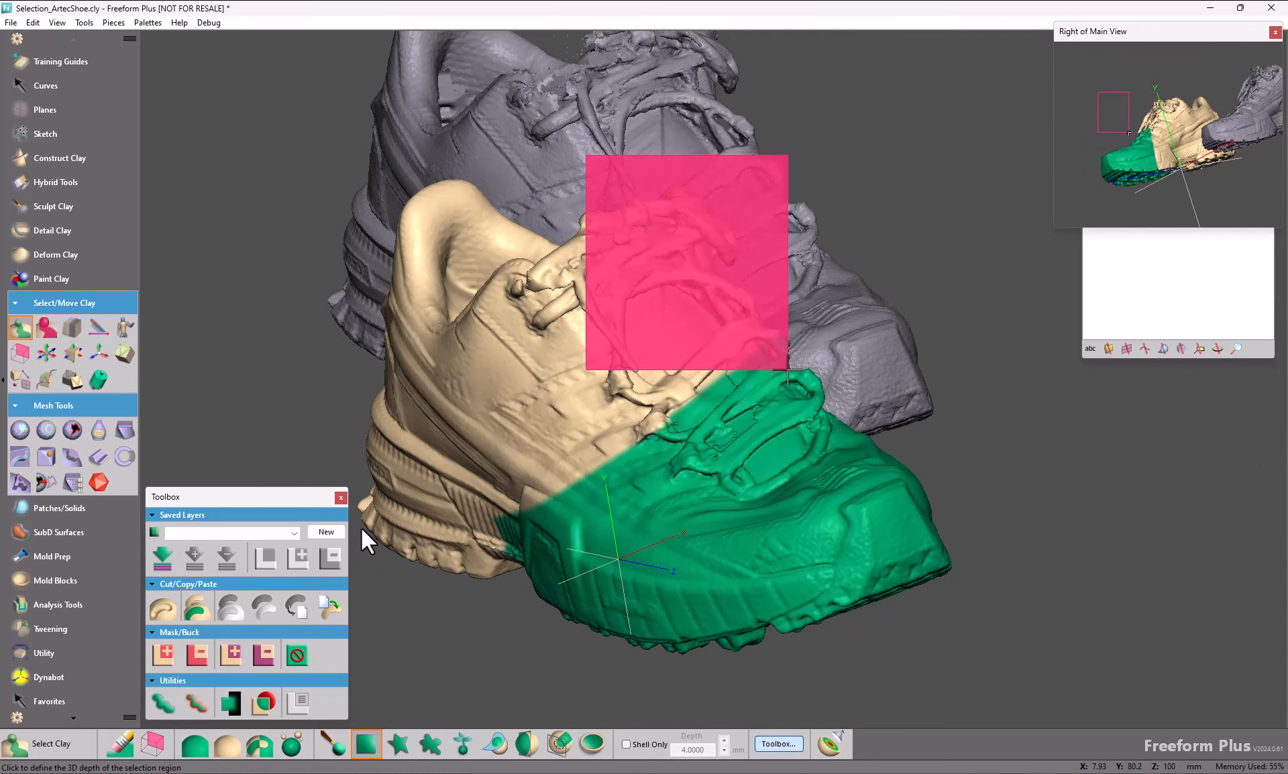
left_click(788, 369)
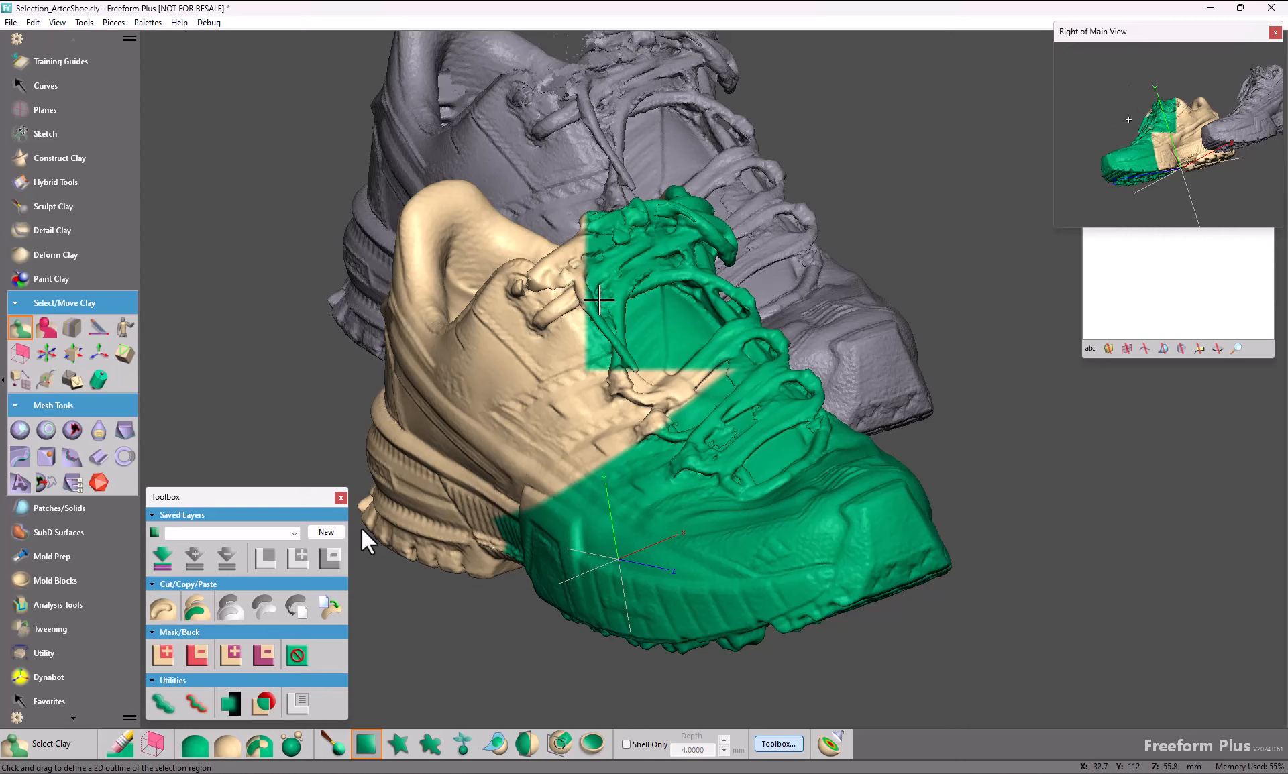
left_click(218, 749)
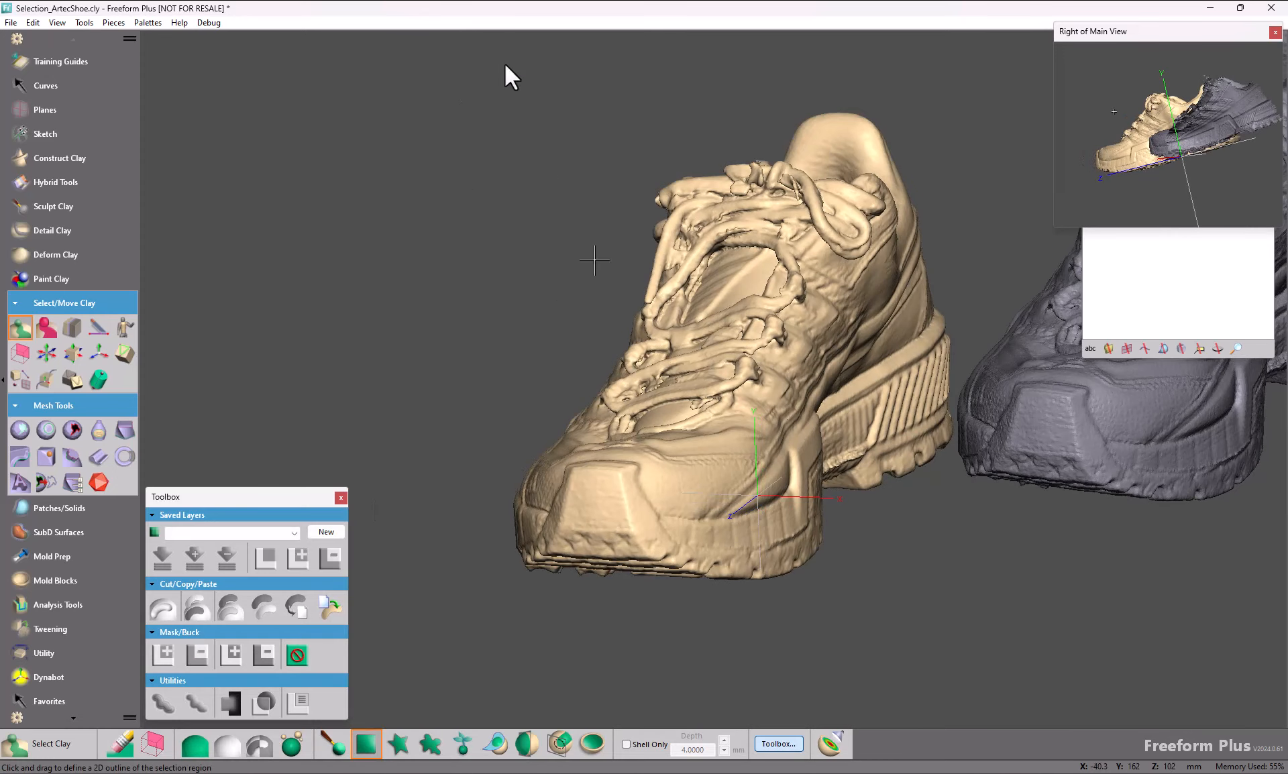
Step: Turn on 2D selection mode and select the toe of the clay shoe with a rectangular region
left_click(149, 746)
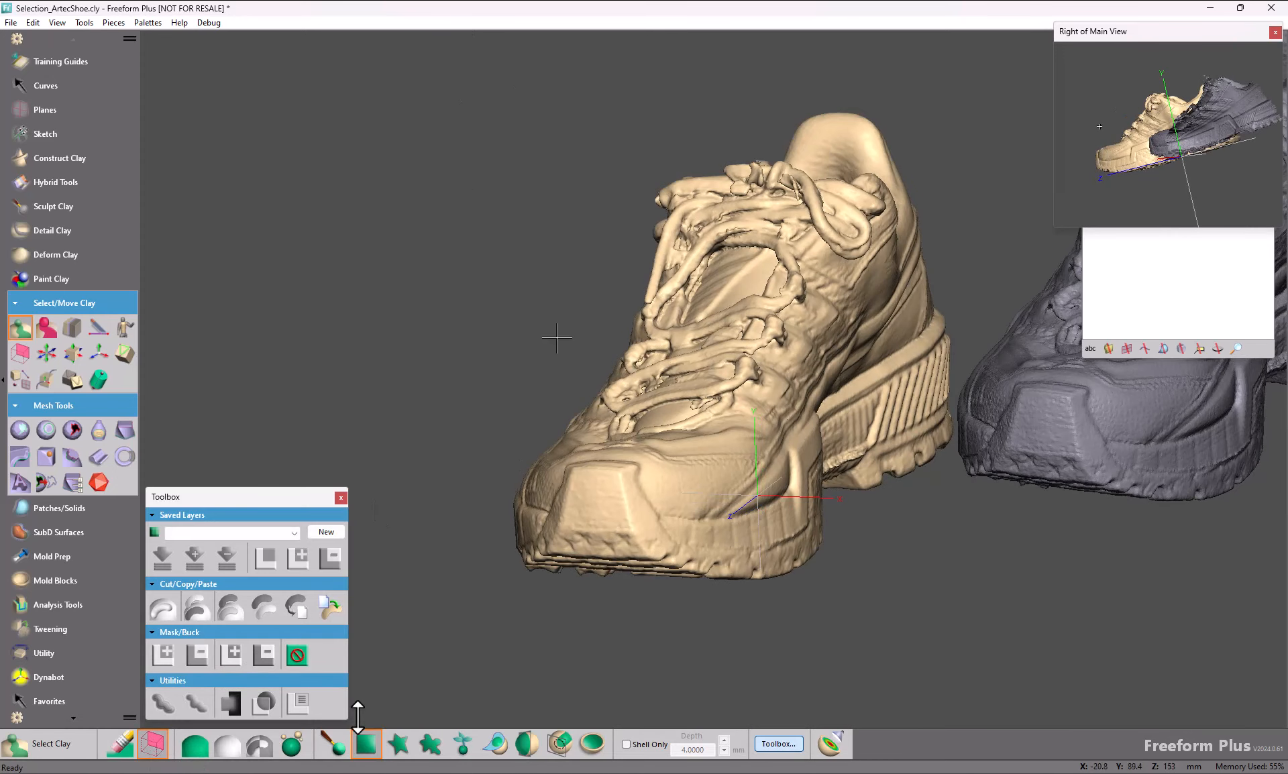
middle_click_drag(556, 338, 527, 311)
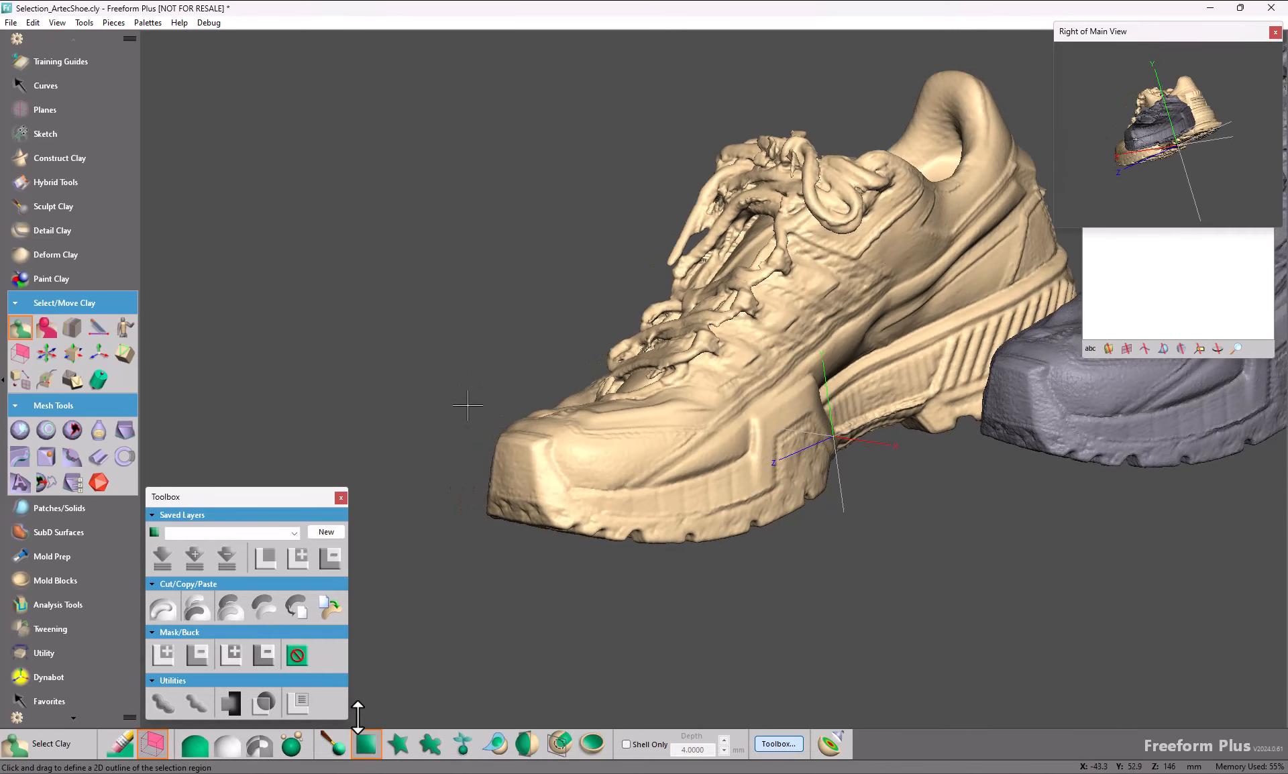
left_click_drag(418, 298, 666, 610)
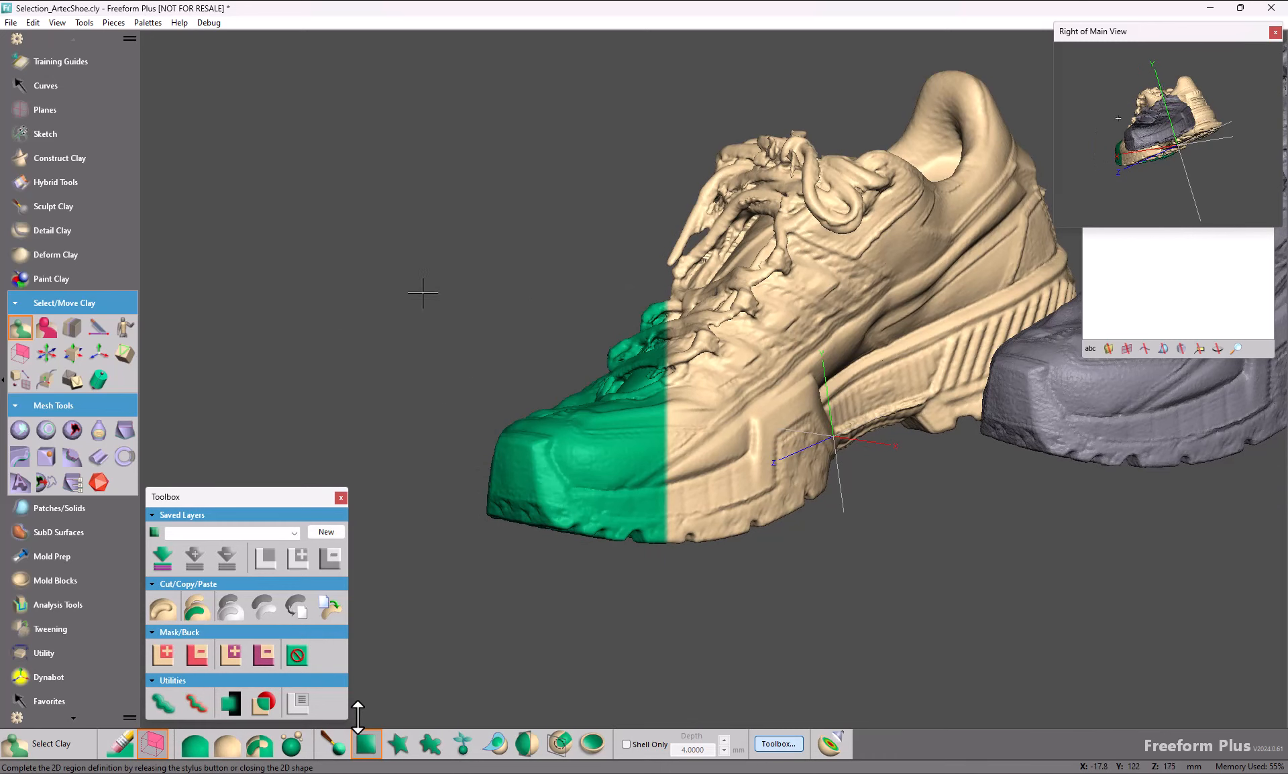
middle_click_drag(452, 276, 647, 354)
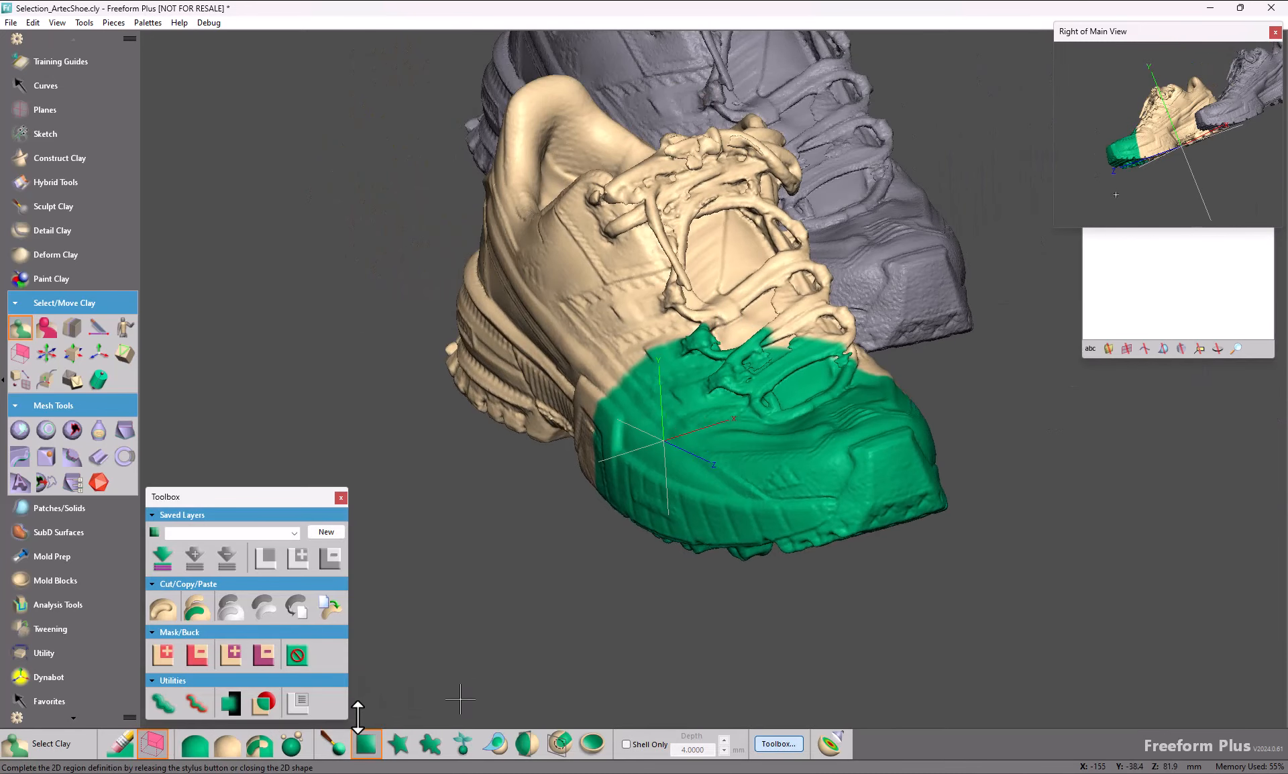
Step: Add the upper laces and tongue of the clay shoe to the selection with a straight-edged custom outline
left_click(400, 747)
middle_click_drag(429, 682, 429, 682)
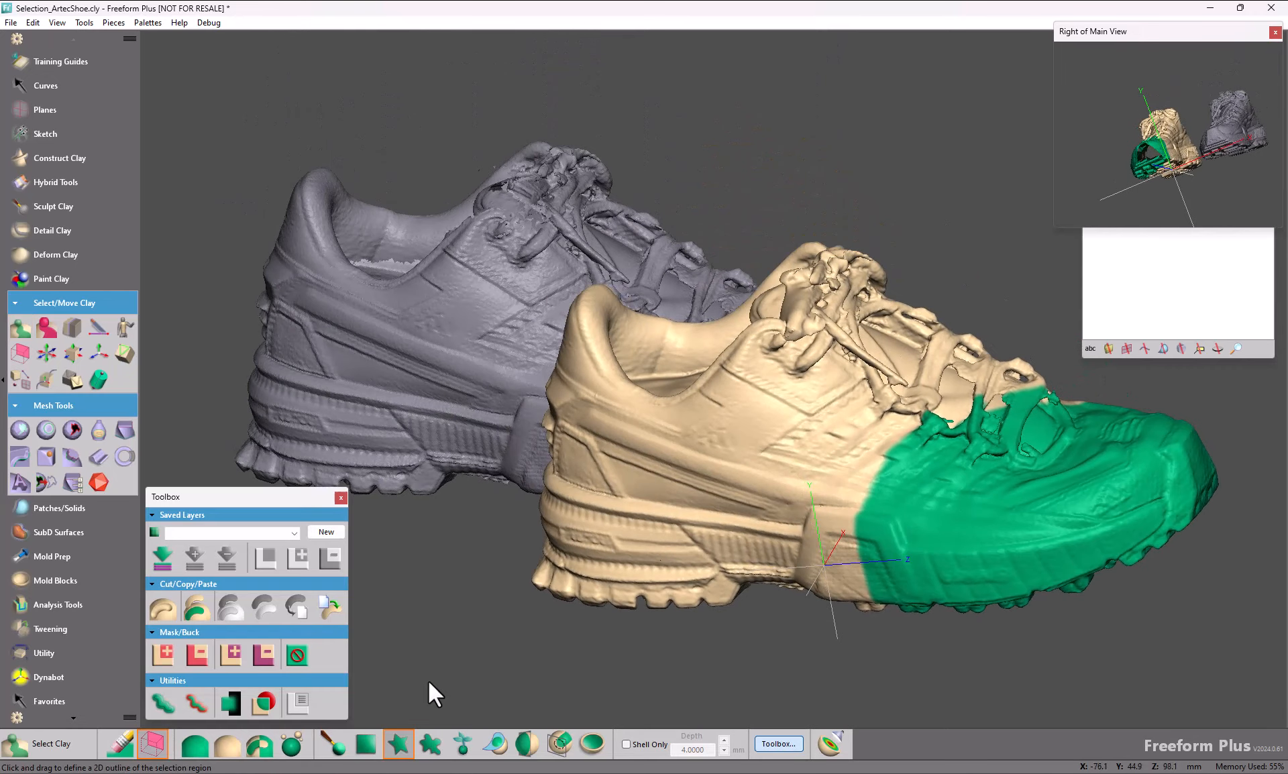
mouse_move(815, 176)
left_mouse_down()
mouse_move(775, 204)
mouse_move(847, 354)
mouse_move(979, 231)
mouse_move(803, 168)
mouse_move(814, 175)
left_mouse_up()
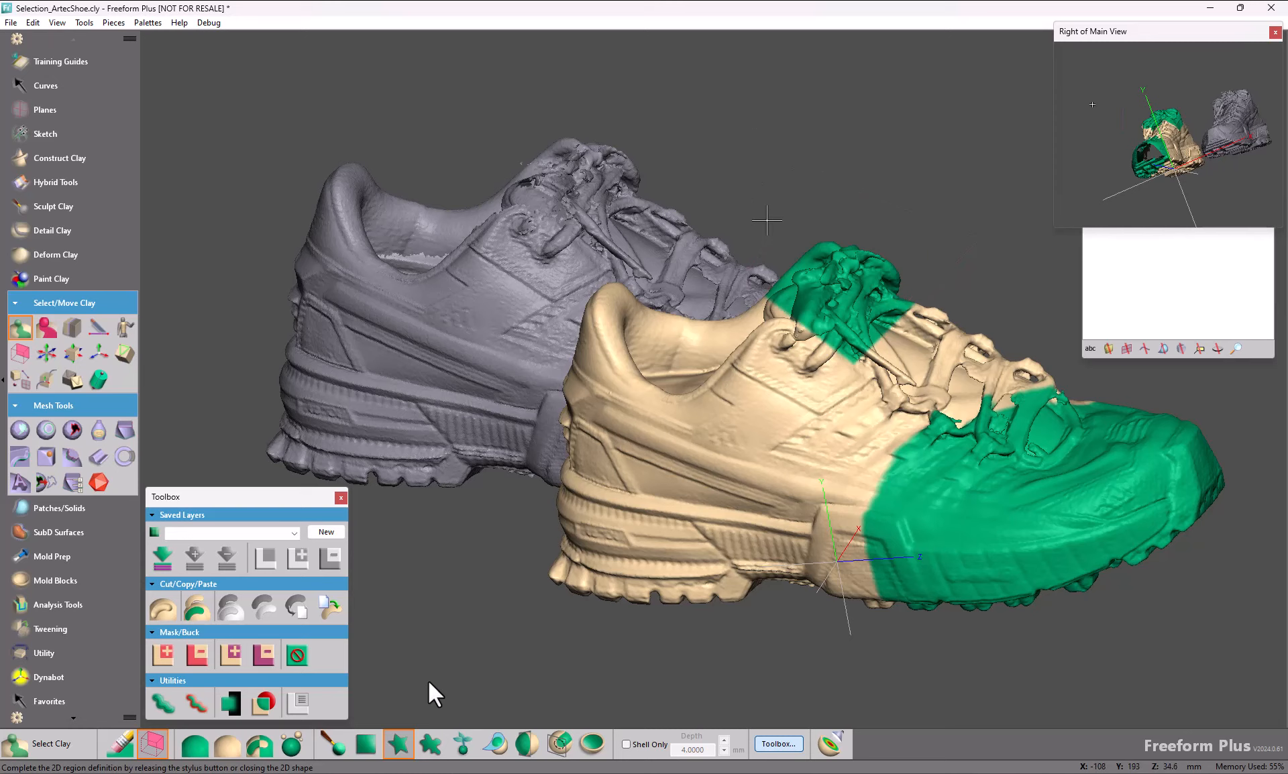
Step: Close the secondary view and open the recent file SkateboardTrucks.cly without saving changes to the shoe model
left_click(1275, 33)
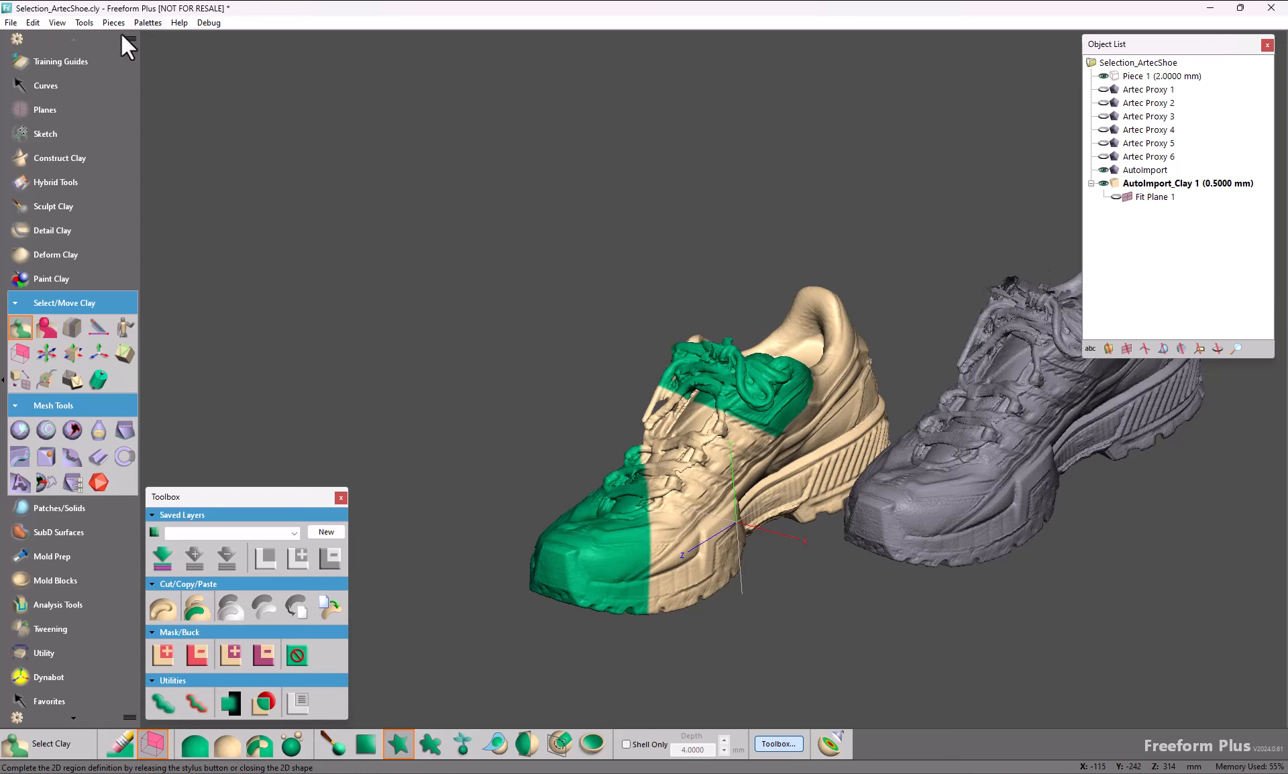
left_click(11, 22)
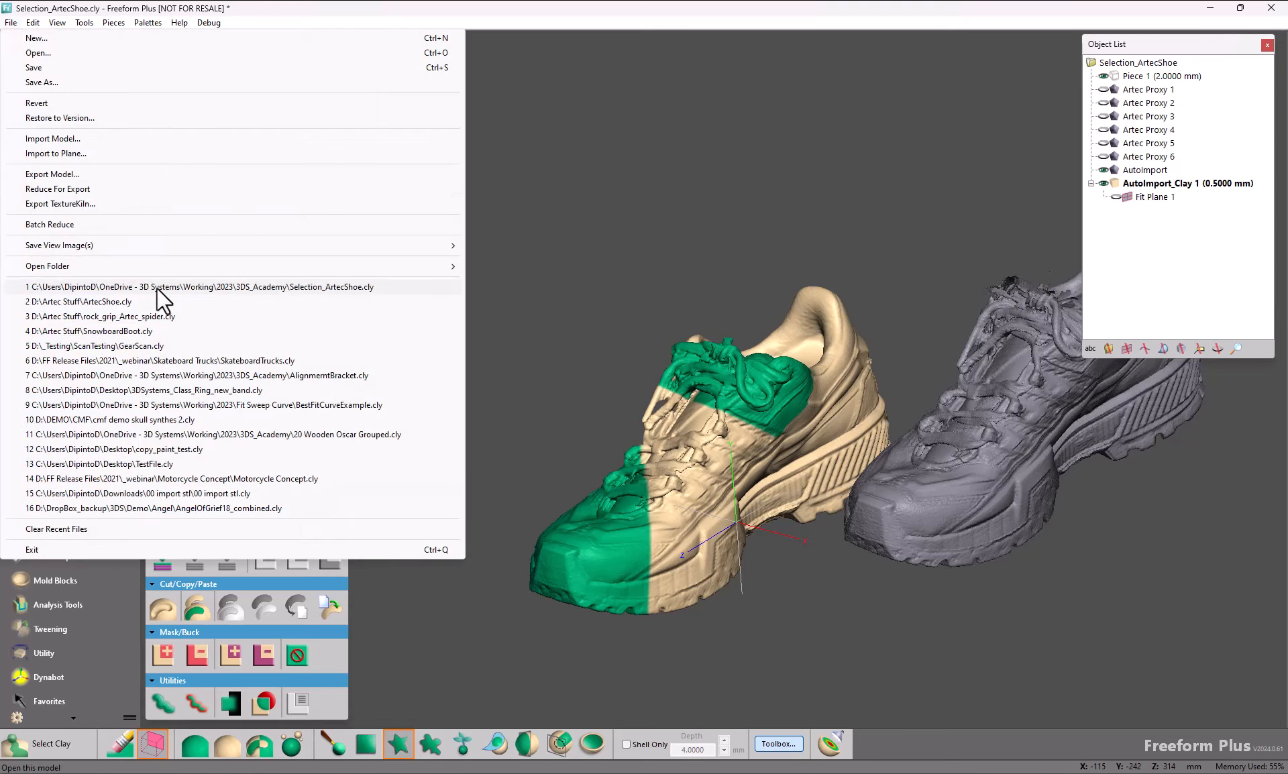
left_click(145, 362)
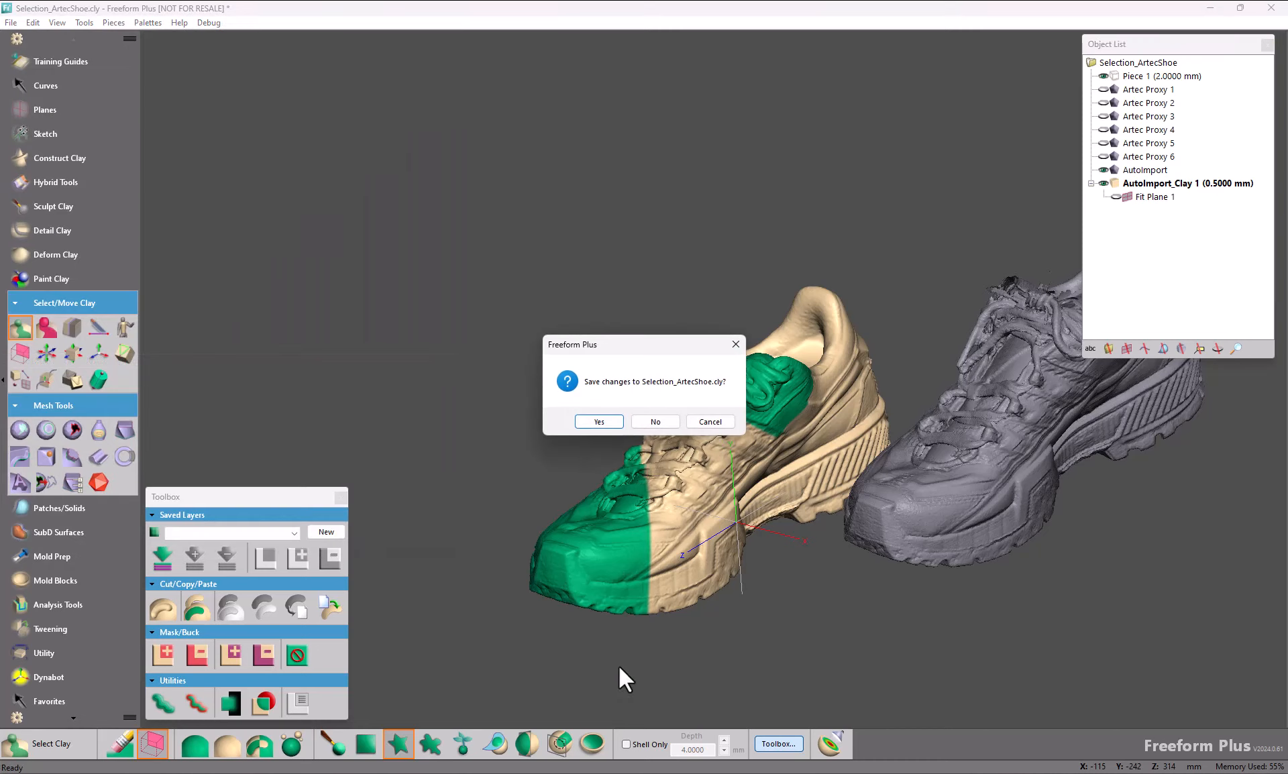
left_click(655, 421)
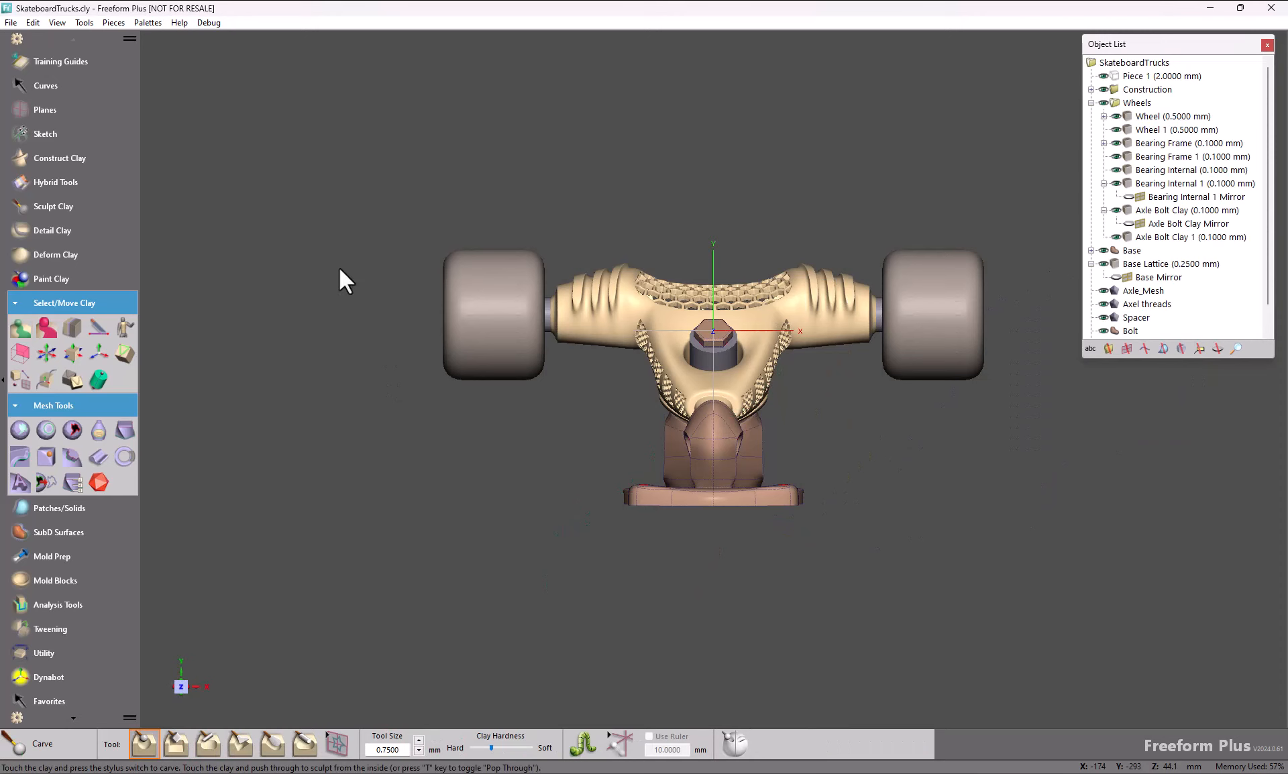
Step: Convert the SubD object Base to a mesh at surface resolution 5 - 113,152 faces, without copying colors
middle_click_drag(904, 311, 758, 365)
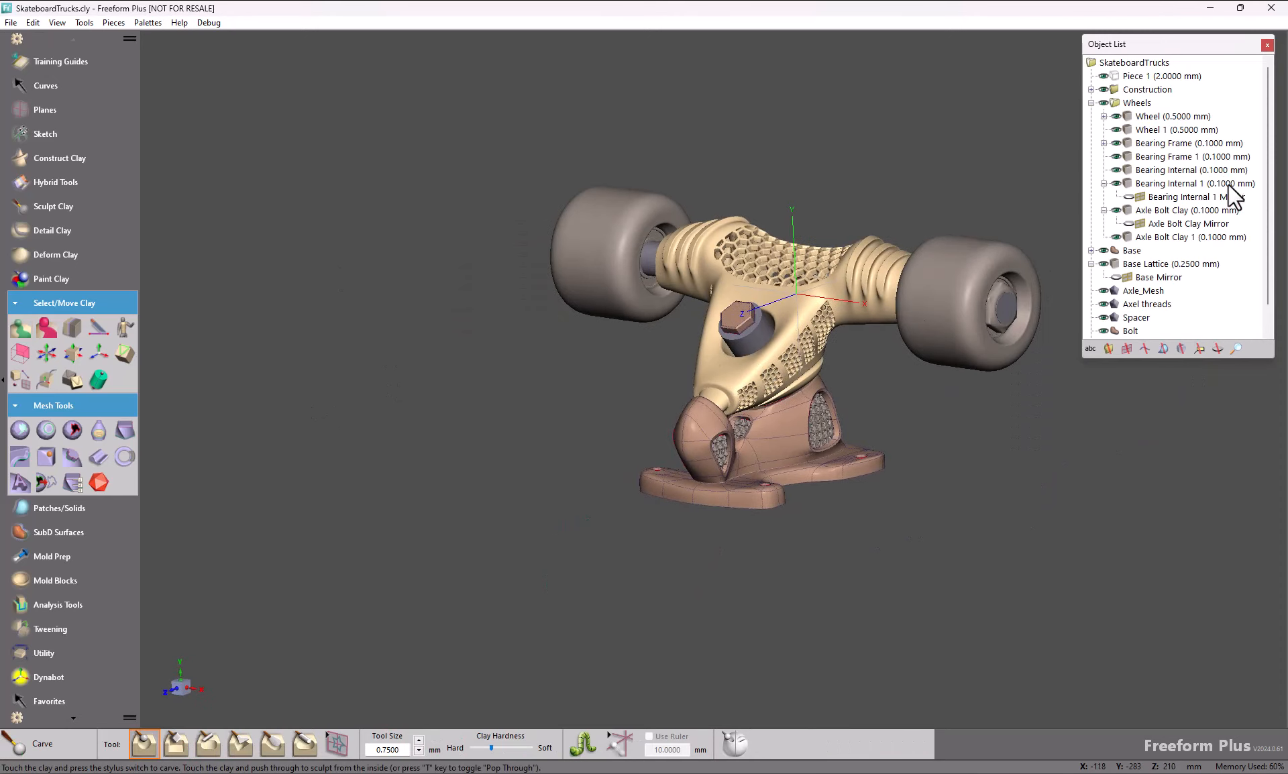
scroll(1245, 228, "down", 1)
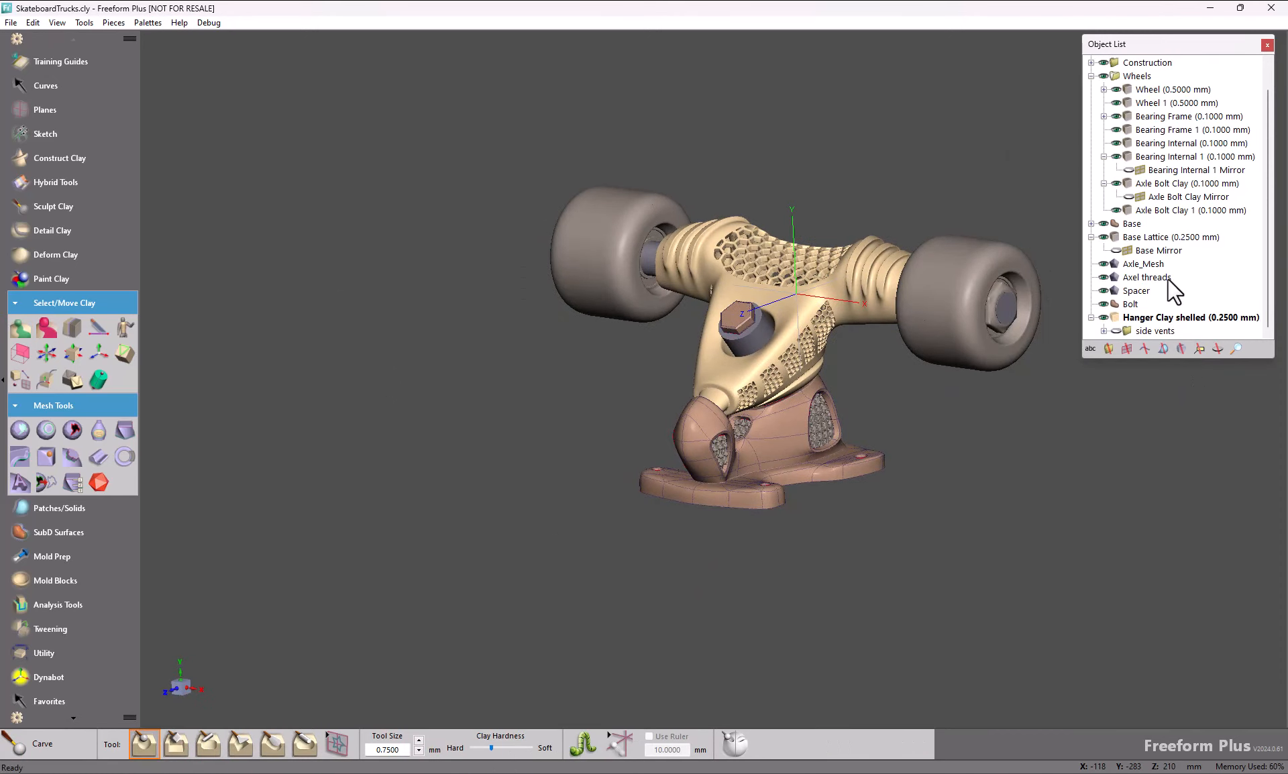
left_click(1128, 224)
right_click(1128, 223)
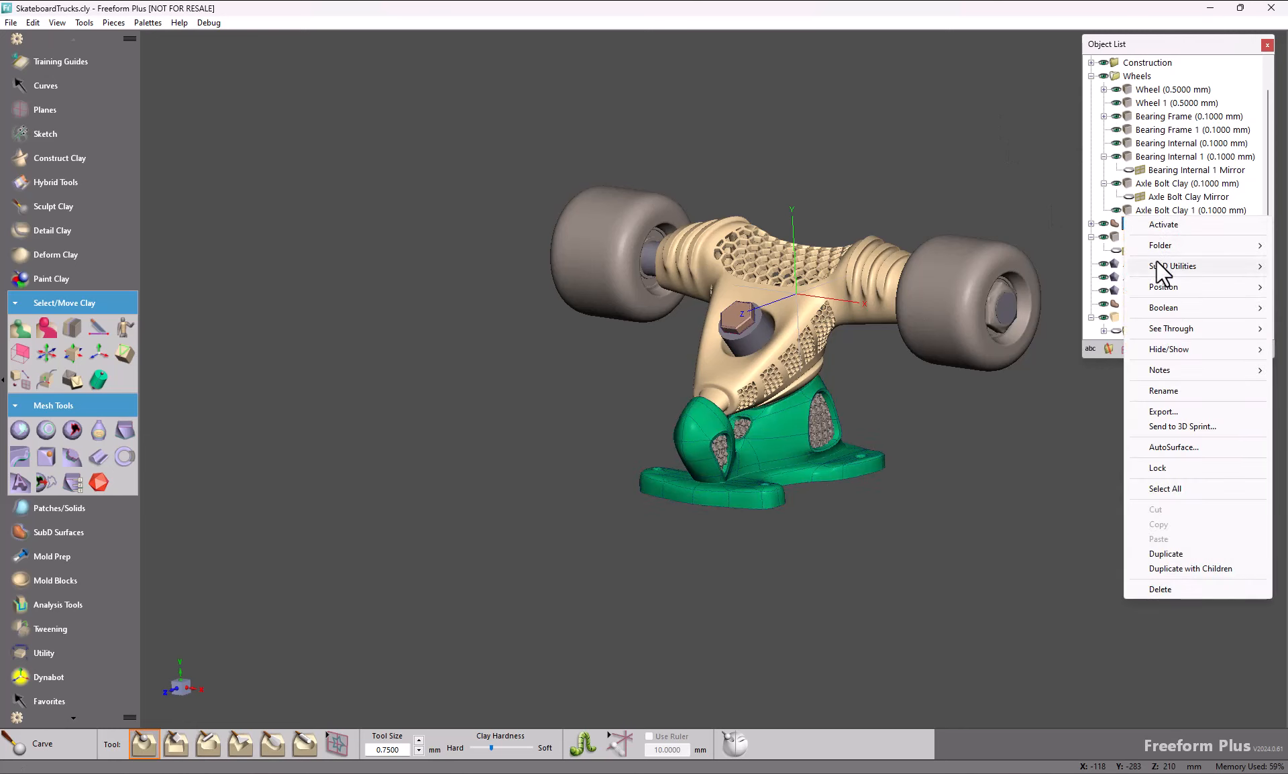
mouse_move(1157, 265)
left_click(1042, 260)
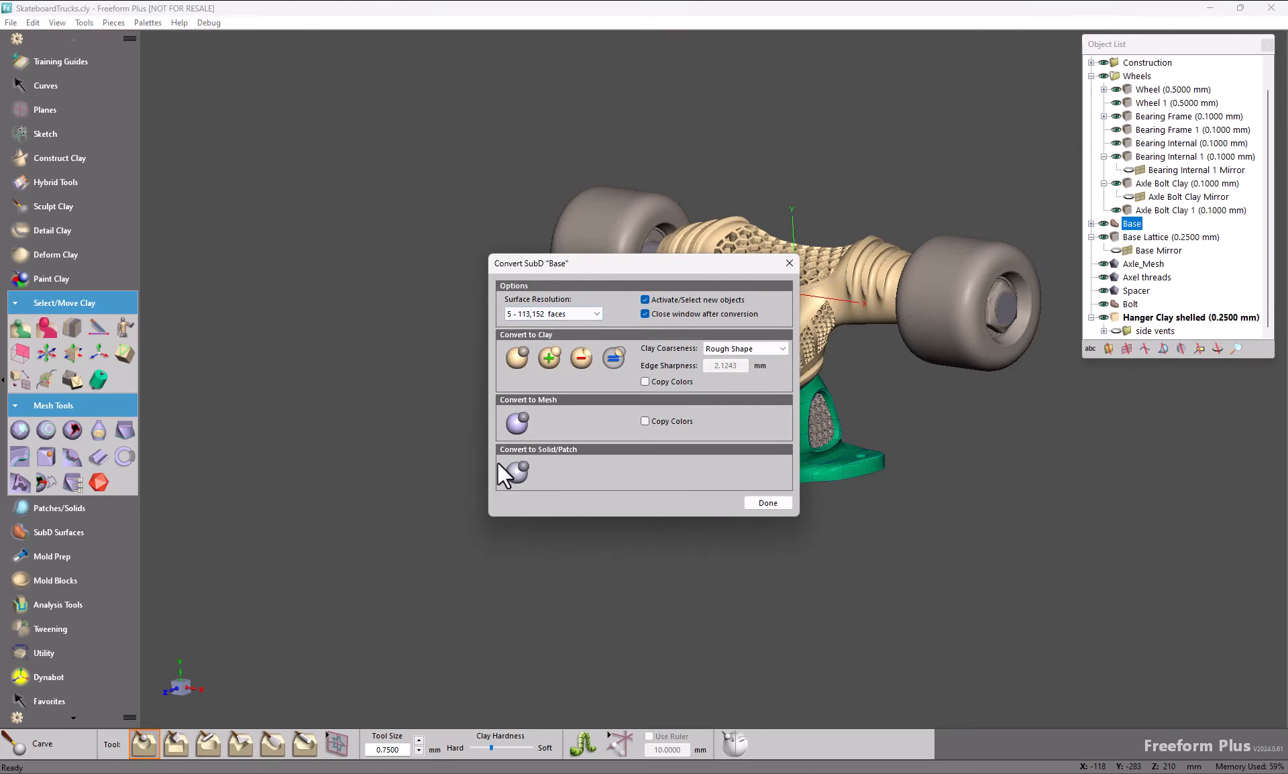
left_click(517, 422)
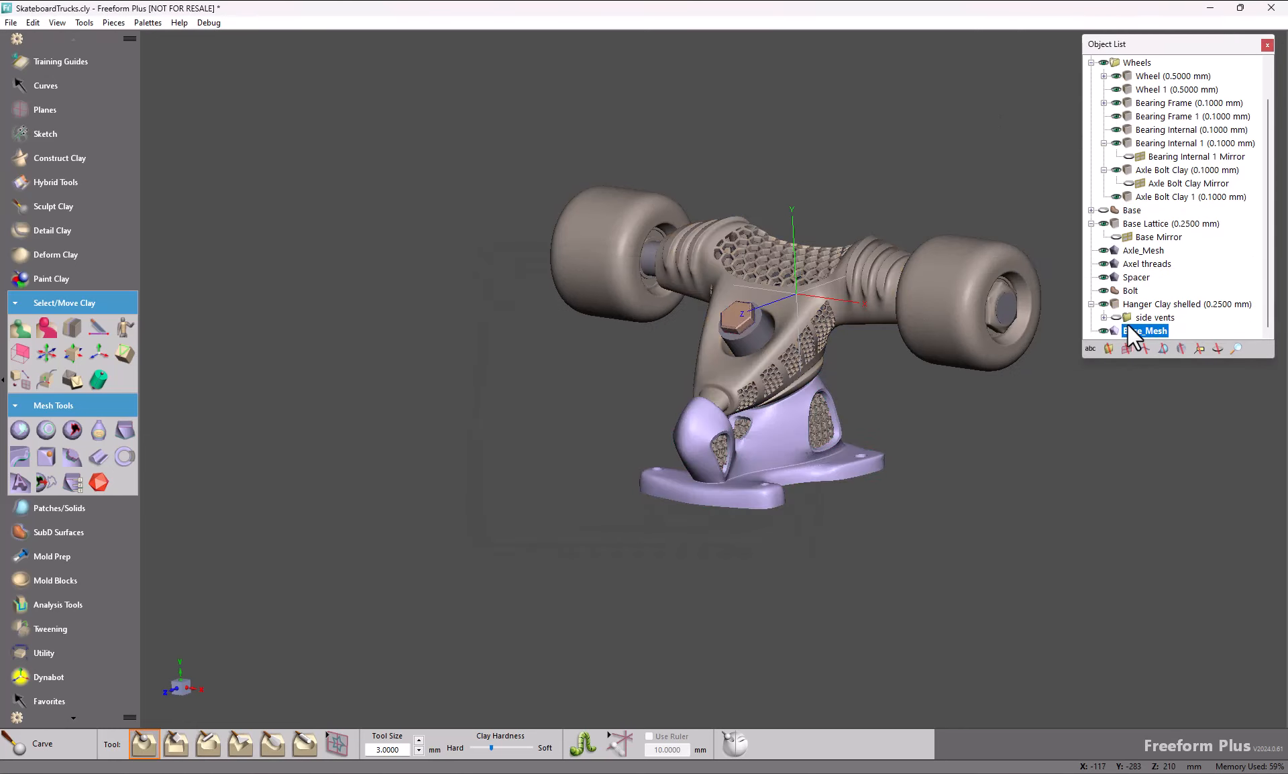
Step: Show only the mesh made from Base, hiding all other objects of the skateboard truck
right_click(1130, 332)
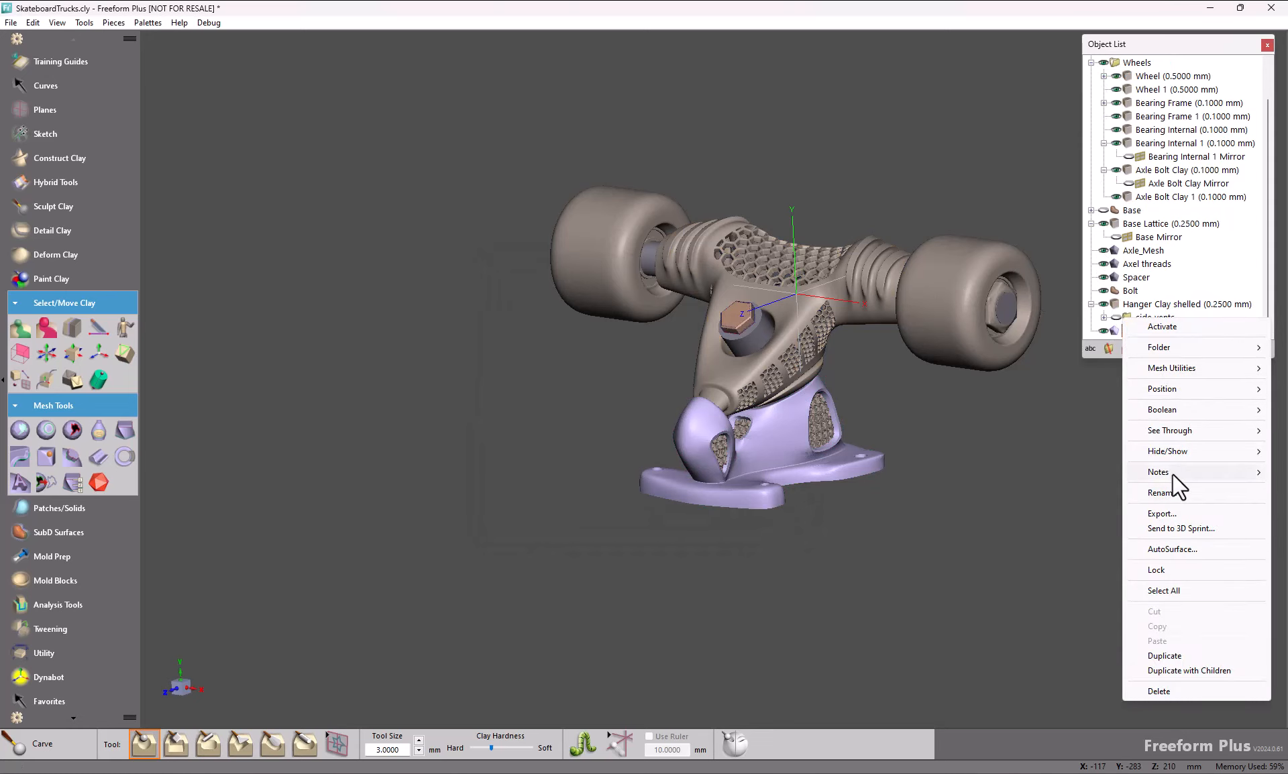
mouse_move(1175, 453)
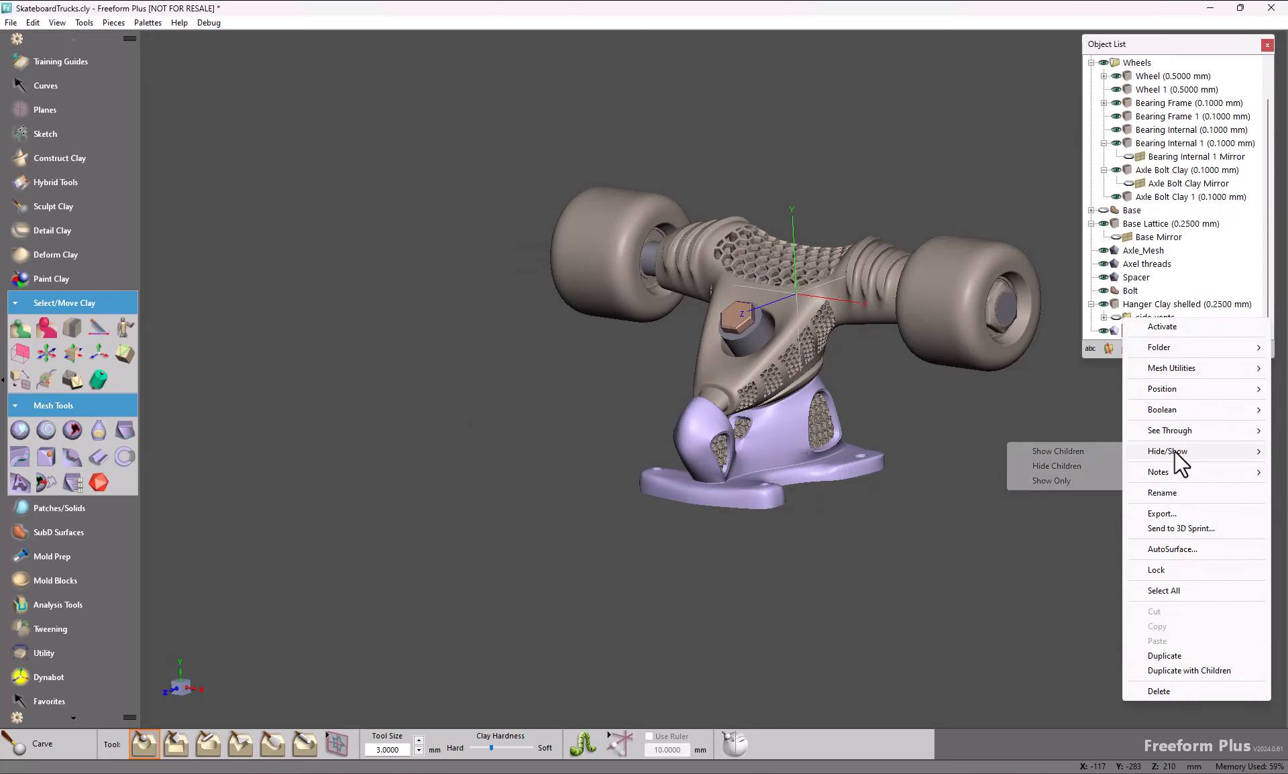
left_click(1073, 479)
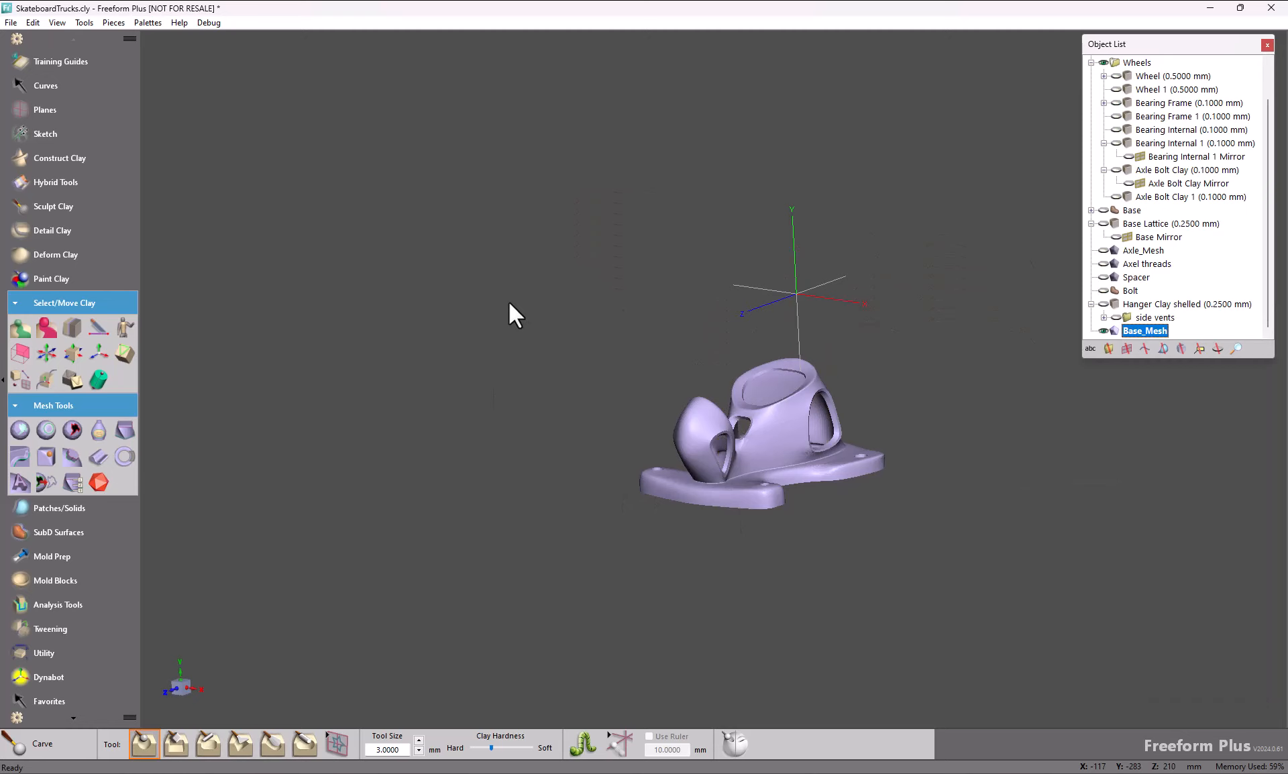
Step: With Select Mesh Area, pick a small patch on the side of the mesh body and extend it by crease angle at 20 degrees
middle_click_drag(506, 566, 505, 570)
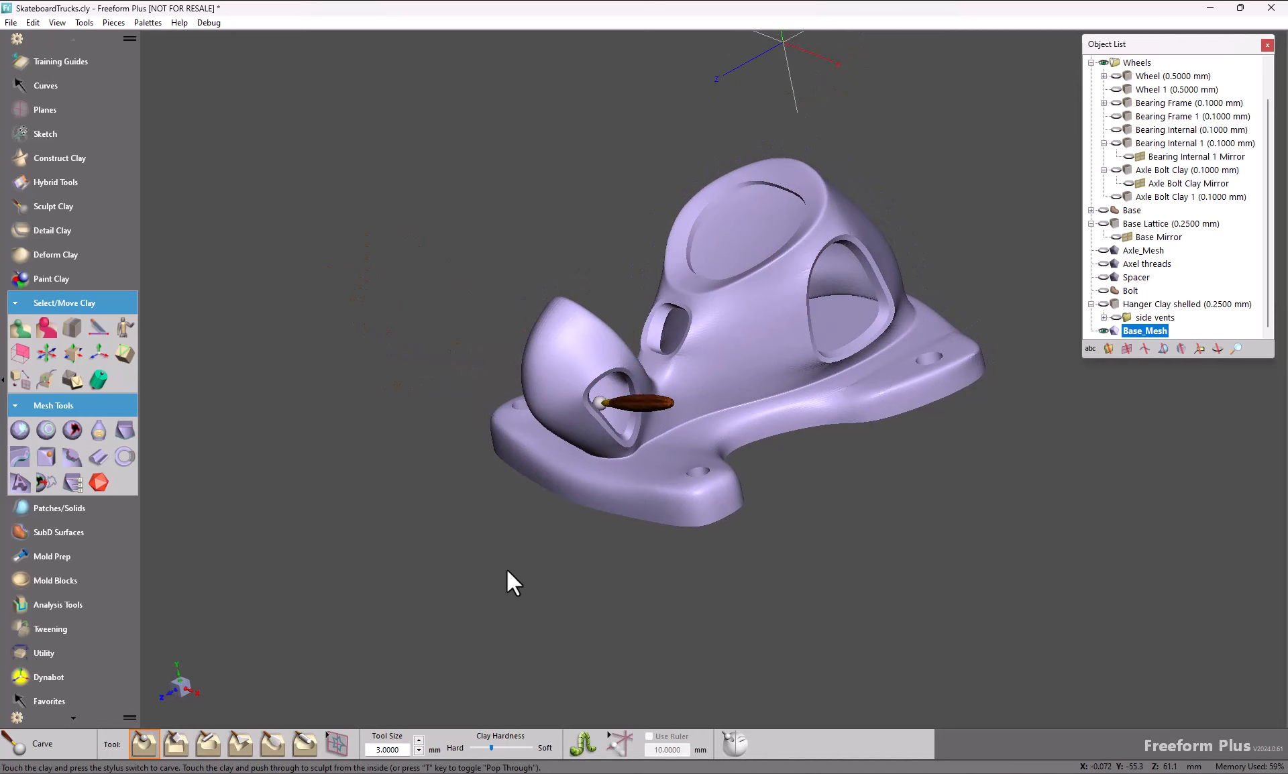
left_click(20, 430)
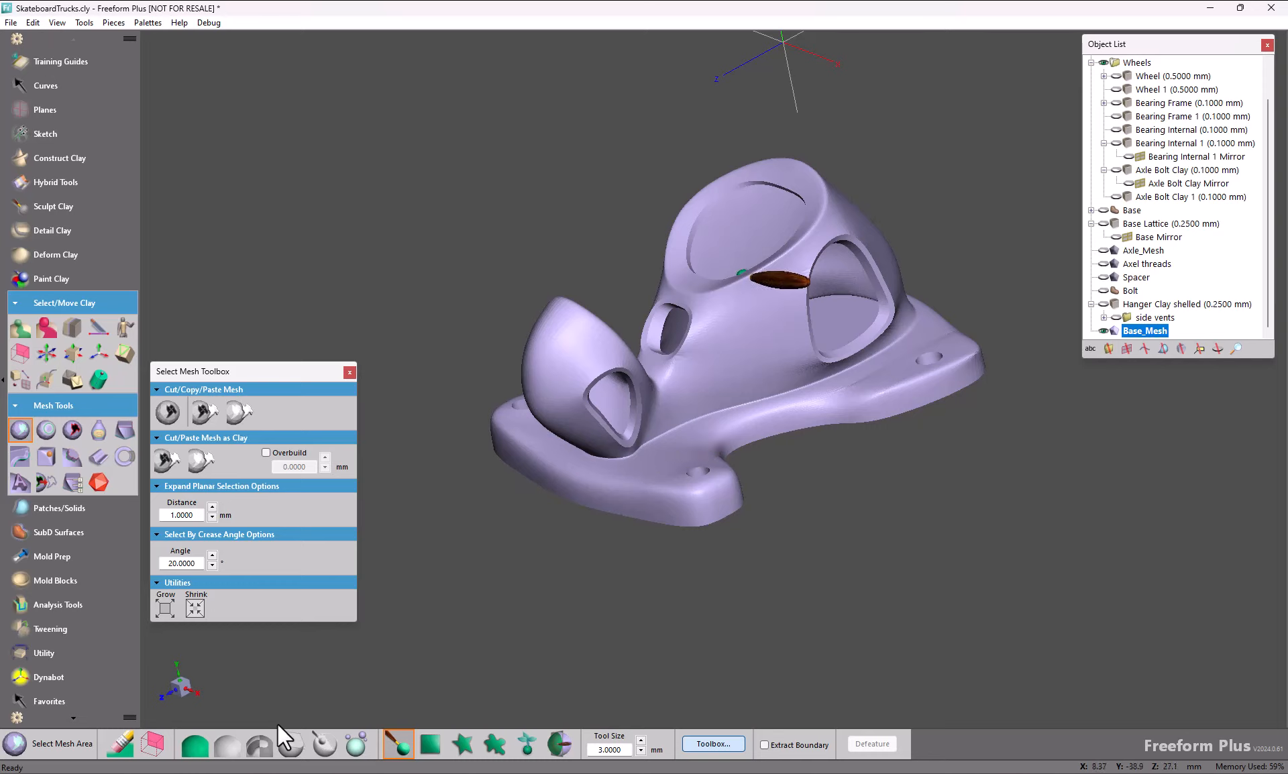
left_click(752, 338)
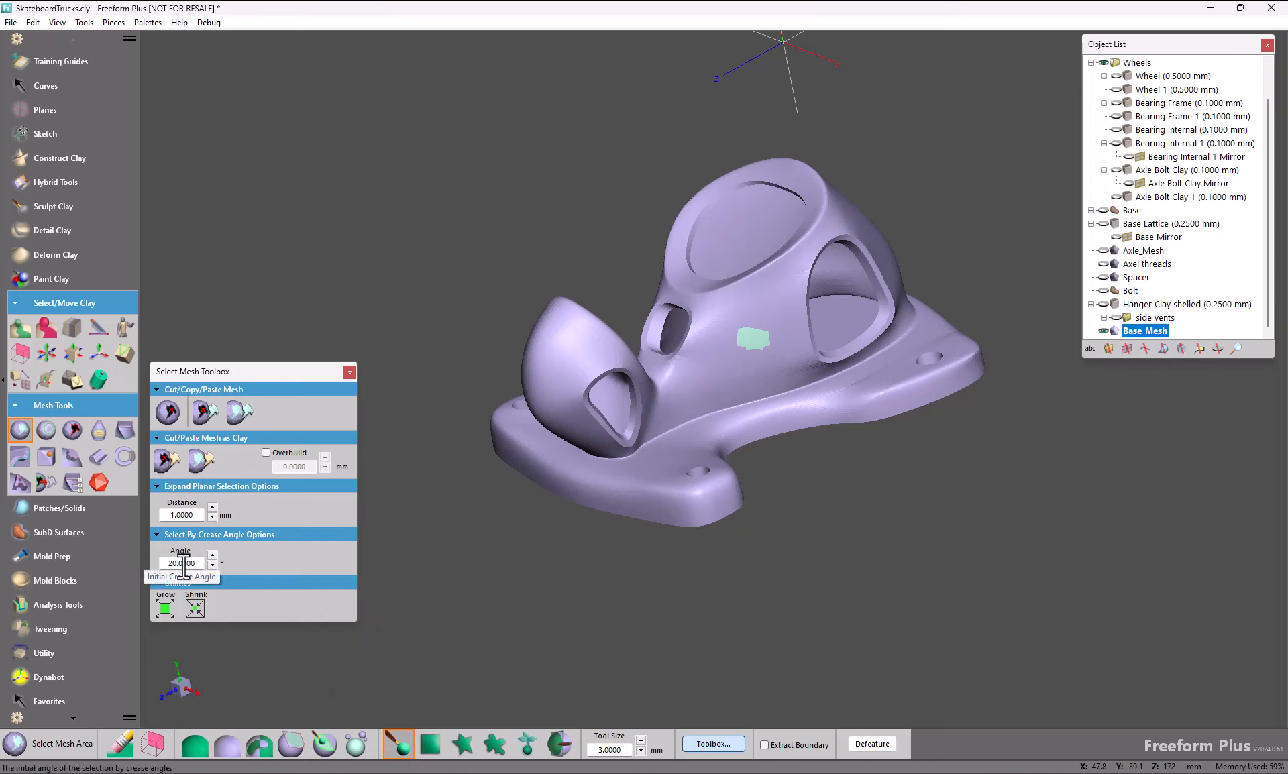
left_click(326, 739)
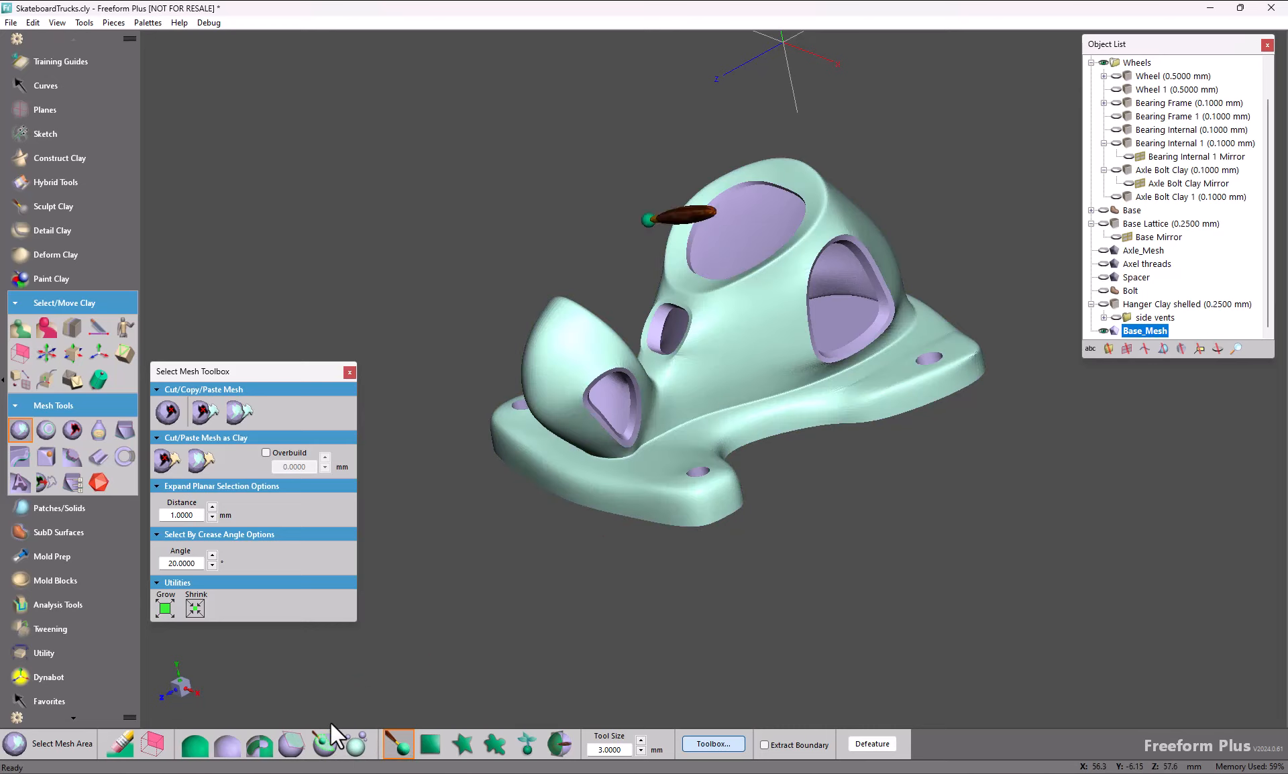
Step: Invert the mesh selection from the outer surface to the recesses, holes and underside, and clear it
key("space")
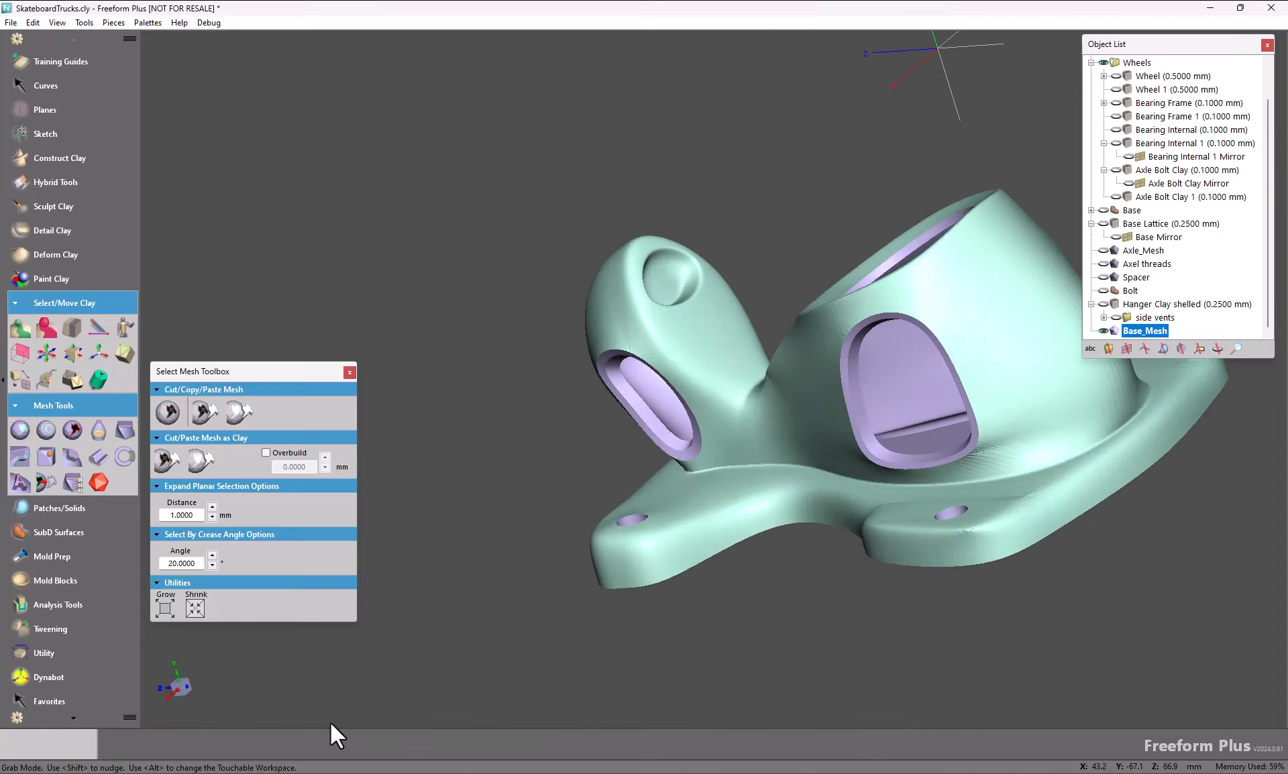
key("space")
key("space")
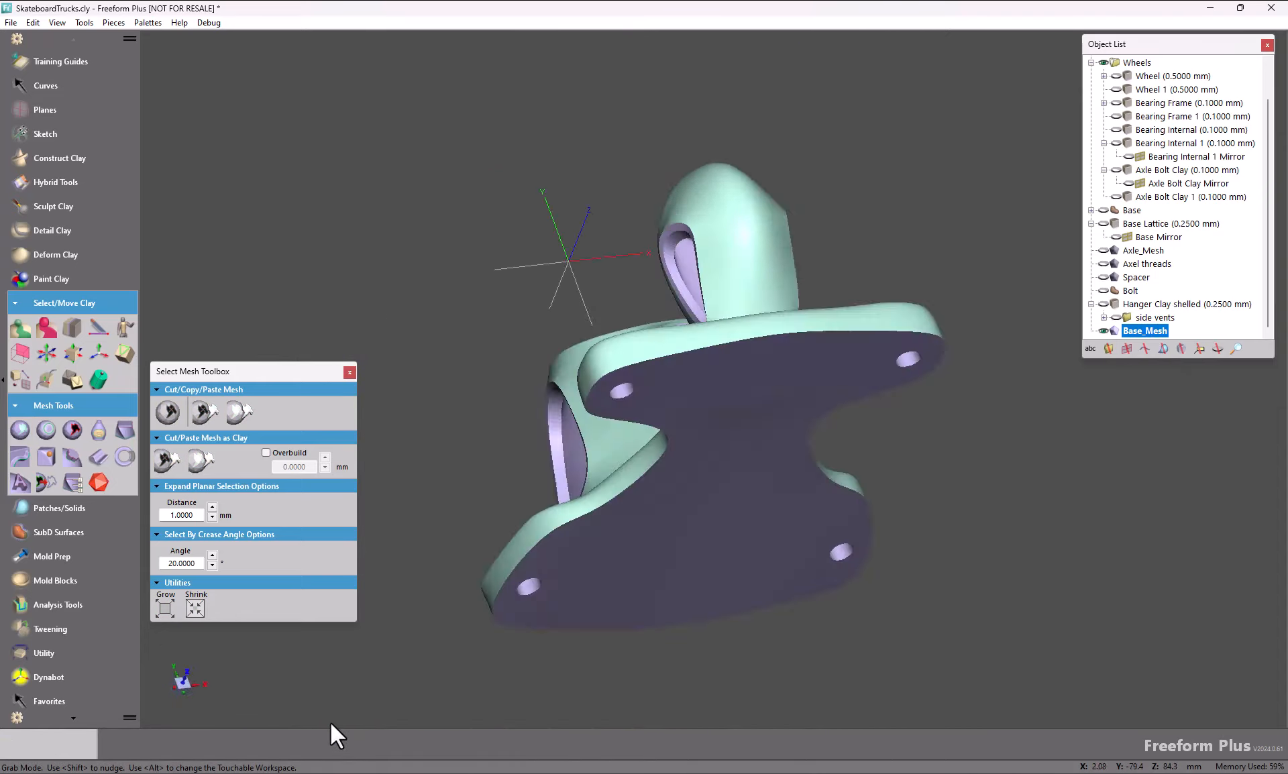
key("space")
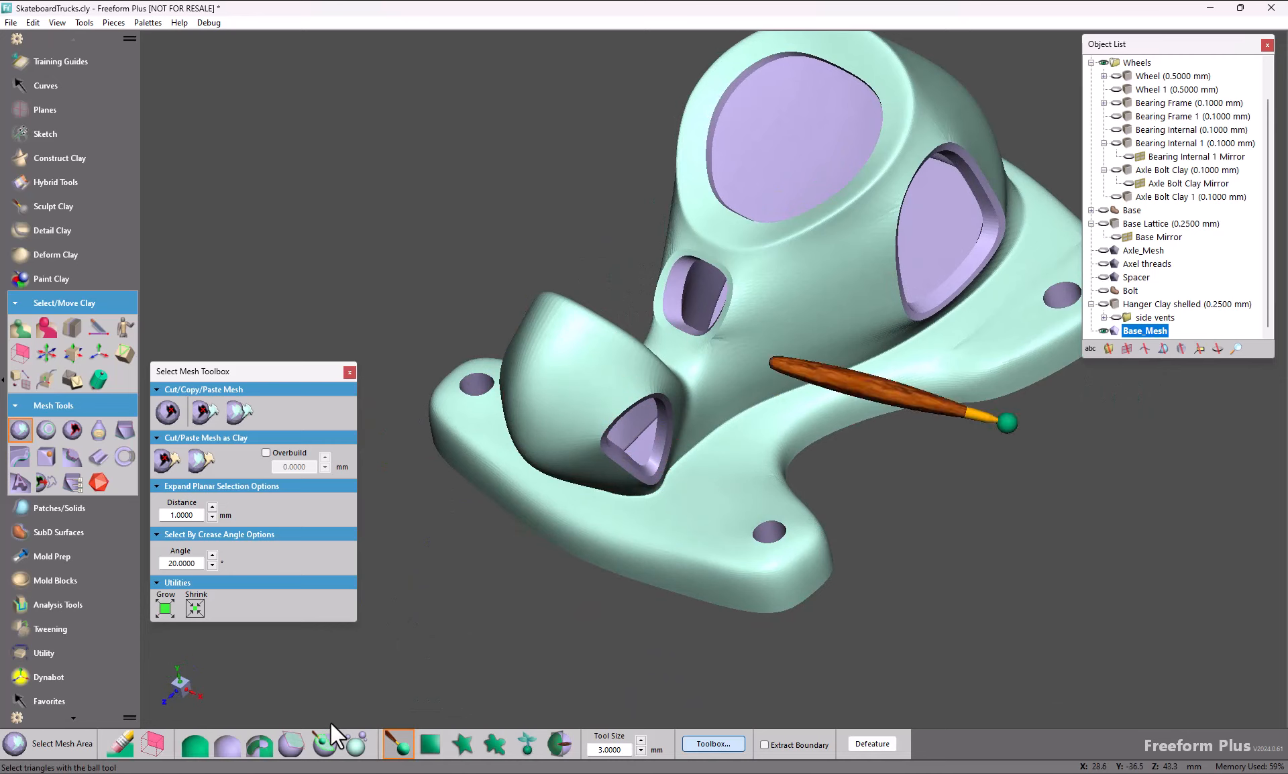
left_click(291, 745)
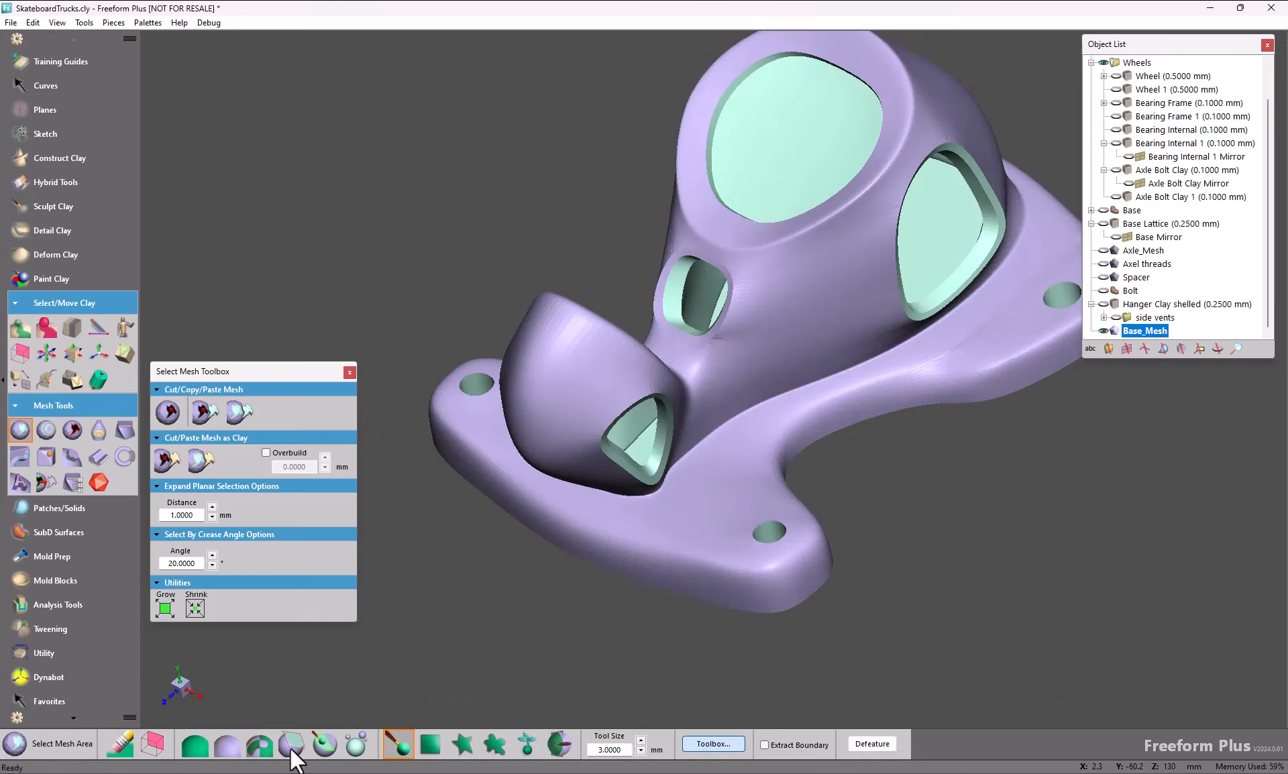
left_click(228, 744)
Step: Select a small patch on the side of the mesh body, grow it several times and shrink it again
key("space")
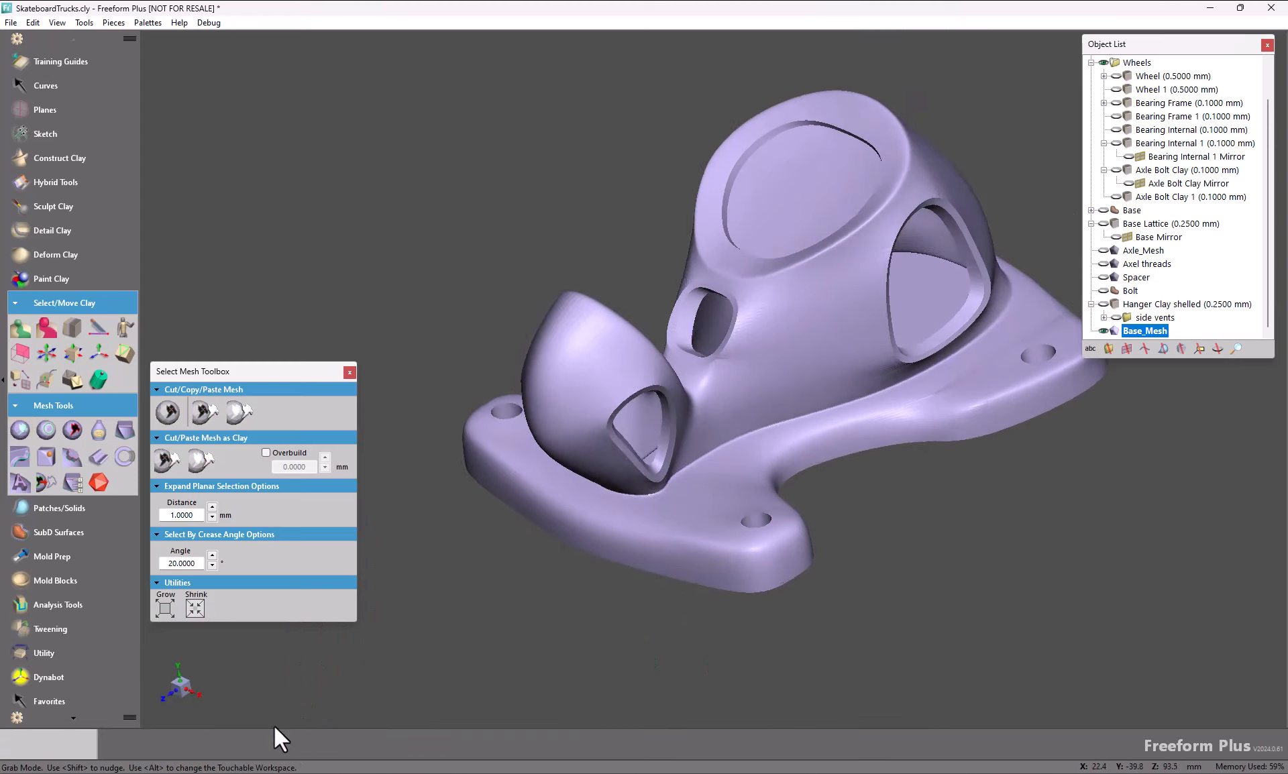
left_click(760, 321)
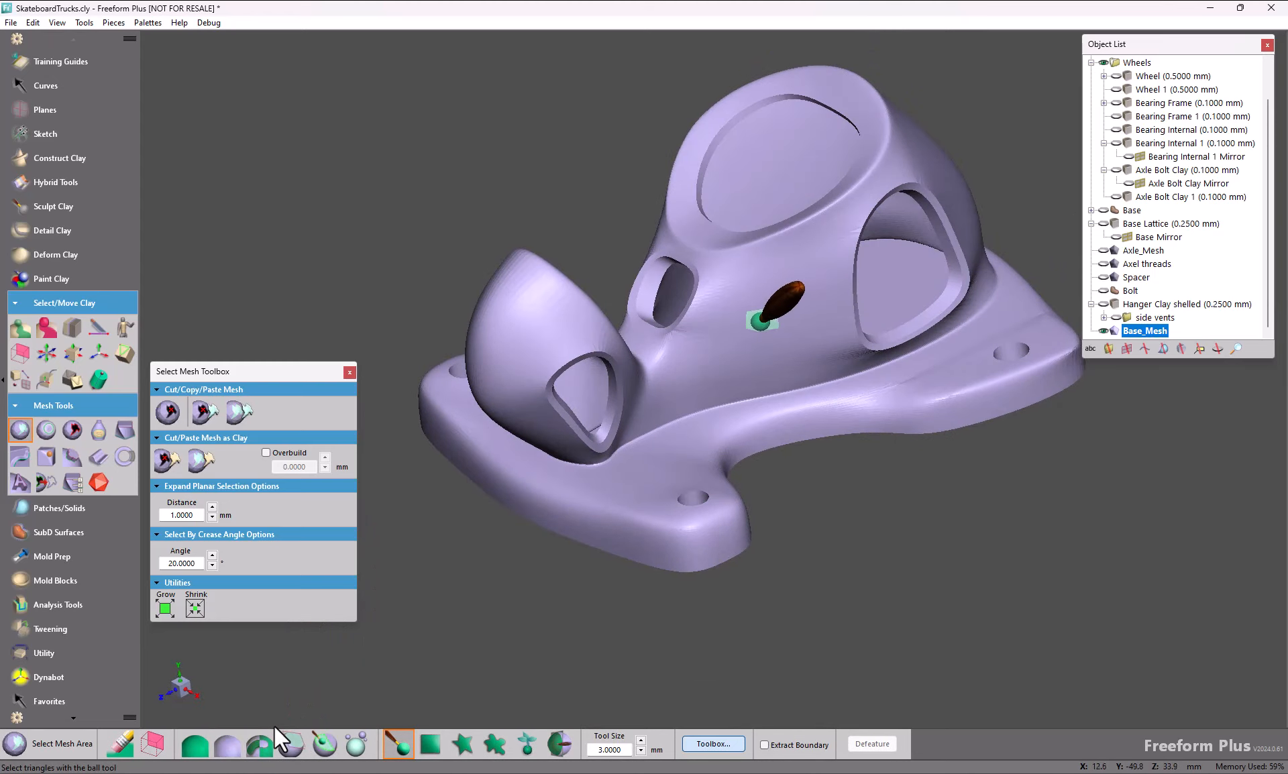
left_click(166, 604)
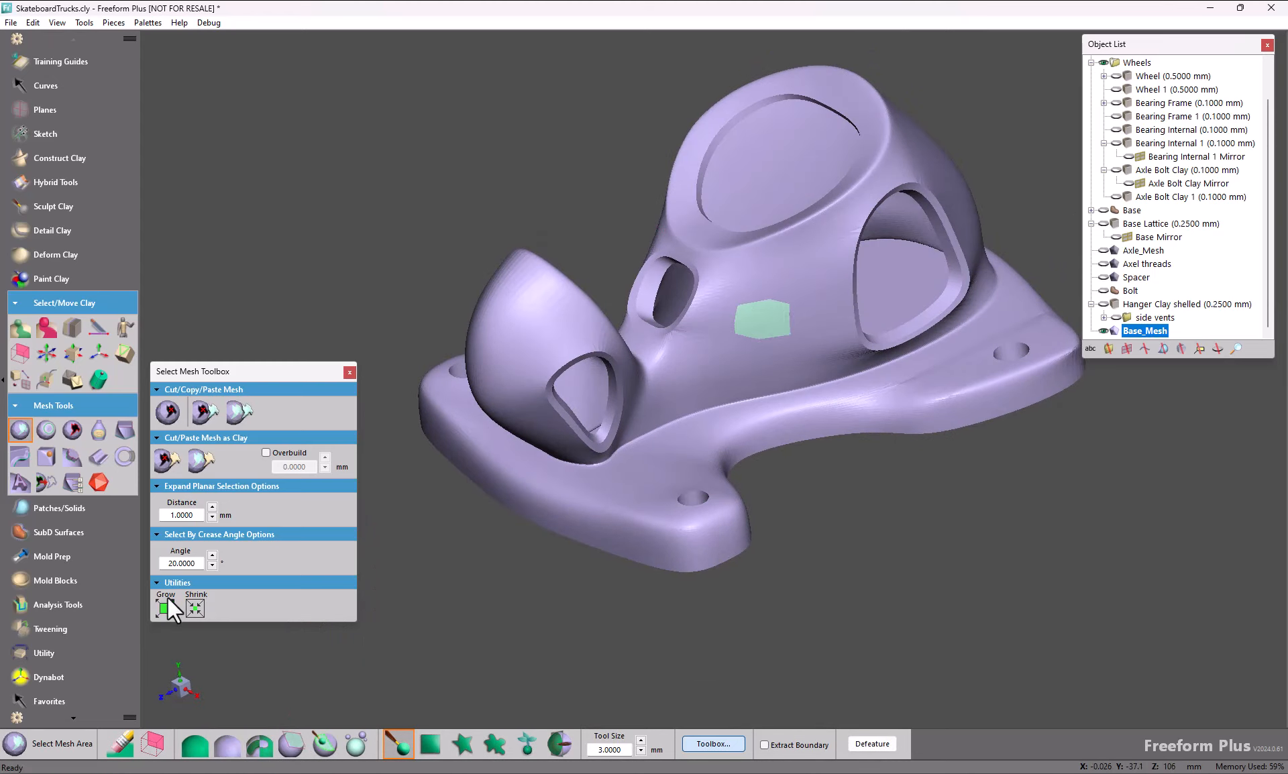
left_click(163, 606)
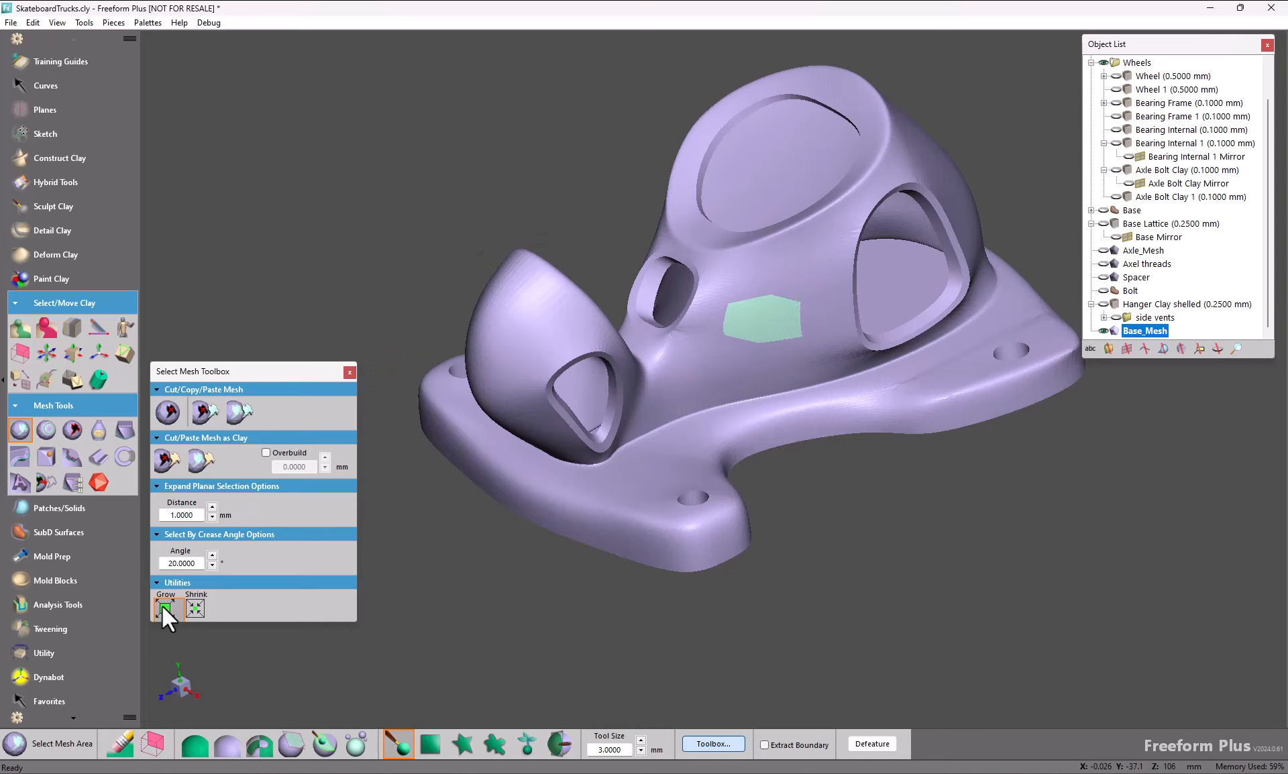
left_click(163, 606)
left_click(163, 606)
left_click(201, 606)
left_click(201, 606)
left_click(201, 606)
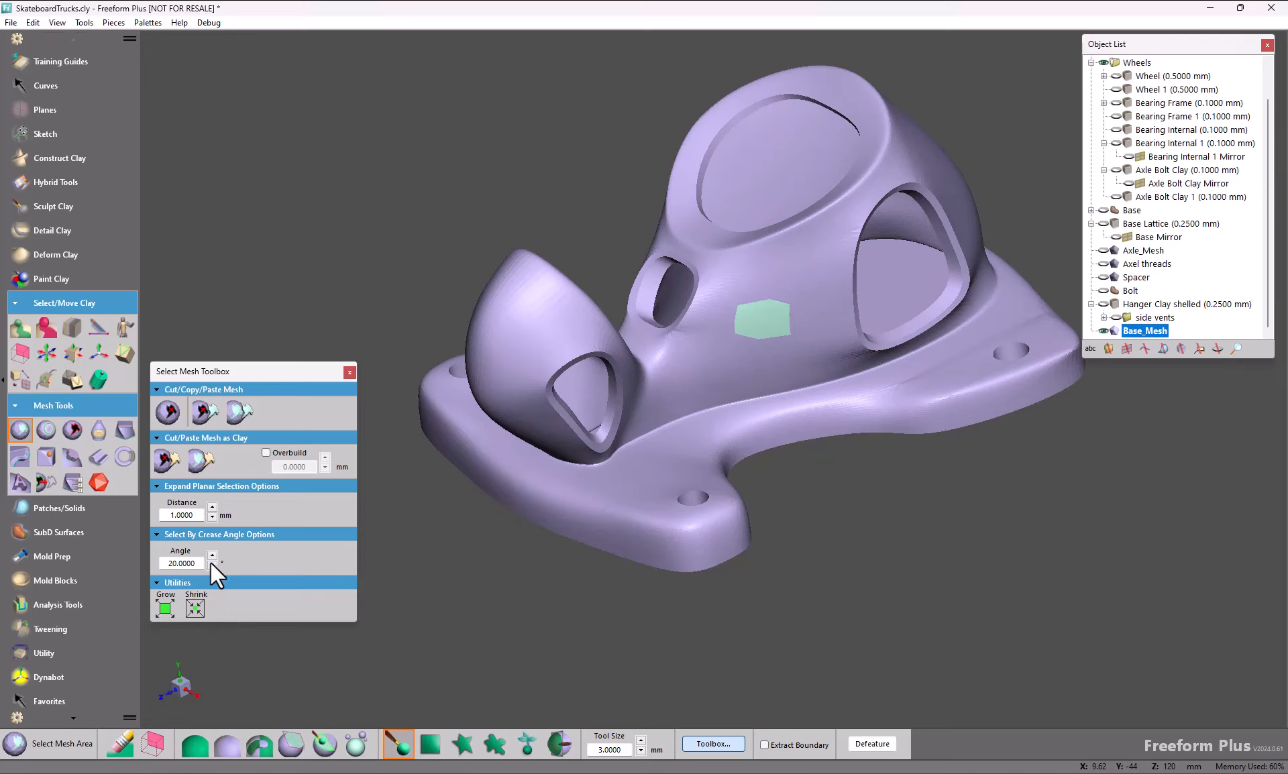
Step: Set the crease angle to 2 degrees and extend the side patch selection by crease angle
double_click(181, 563)
type("2")
key("Return")
left_click(320, 739)
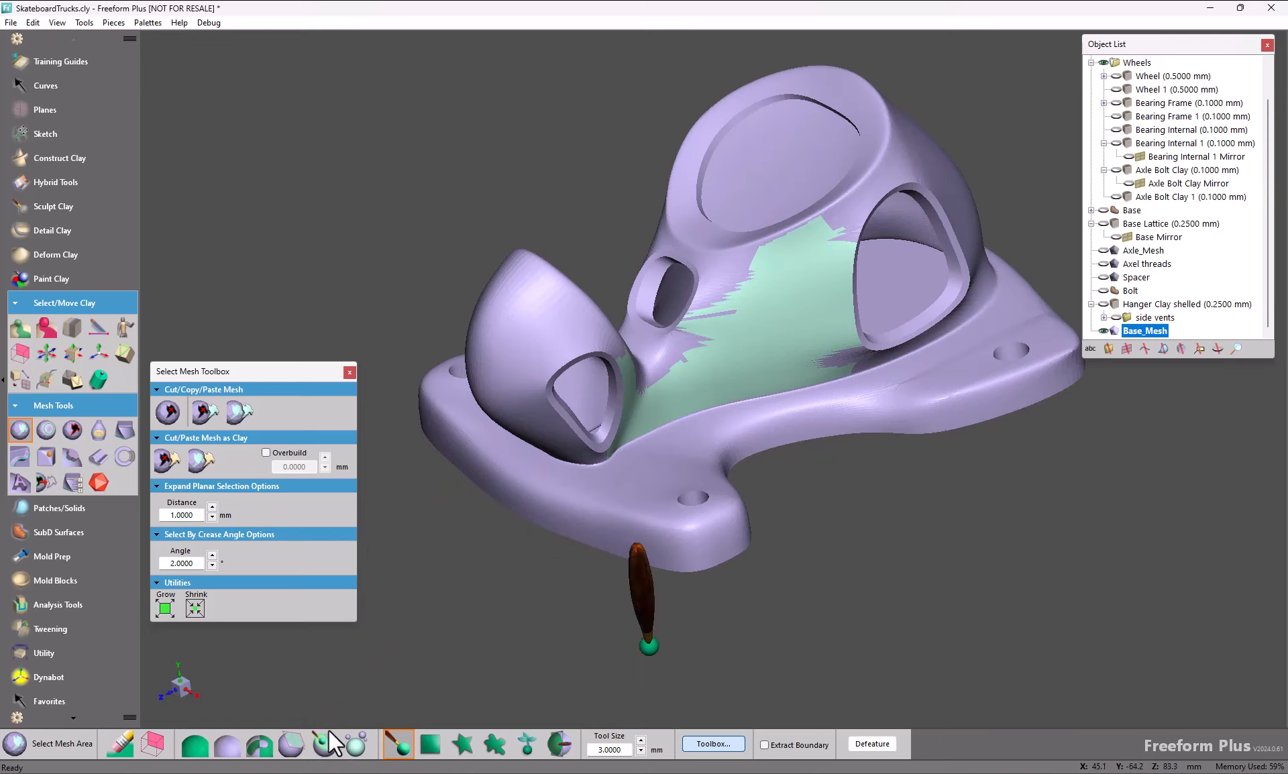
Step: Raise the crease angle gradually to 19 degrees so the selection spreads over the mesh's whole outer surface
left_click(212, 555)
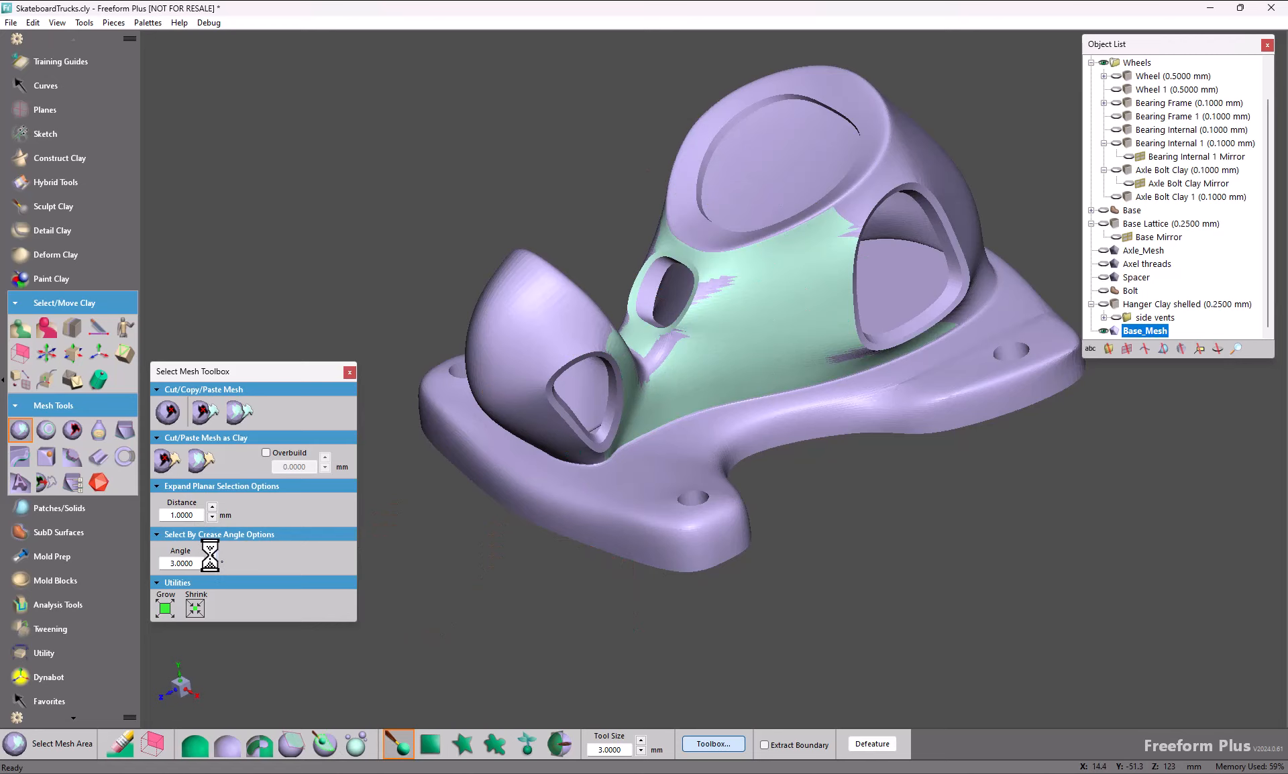
left_click(212, 555)
left_click(212, 555)
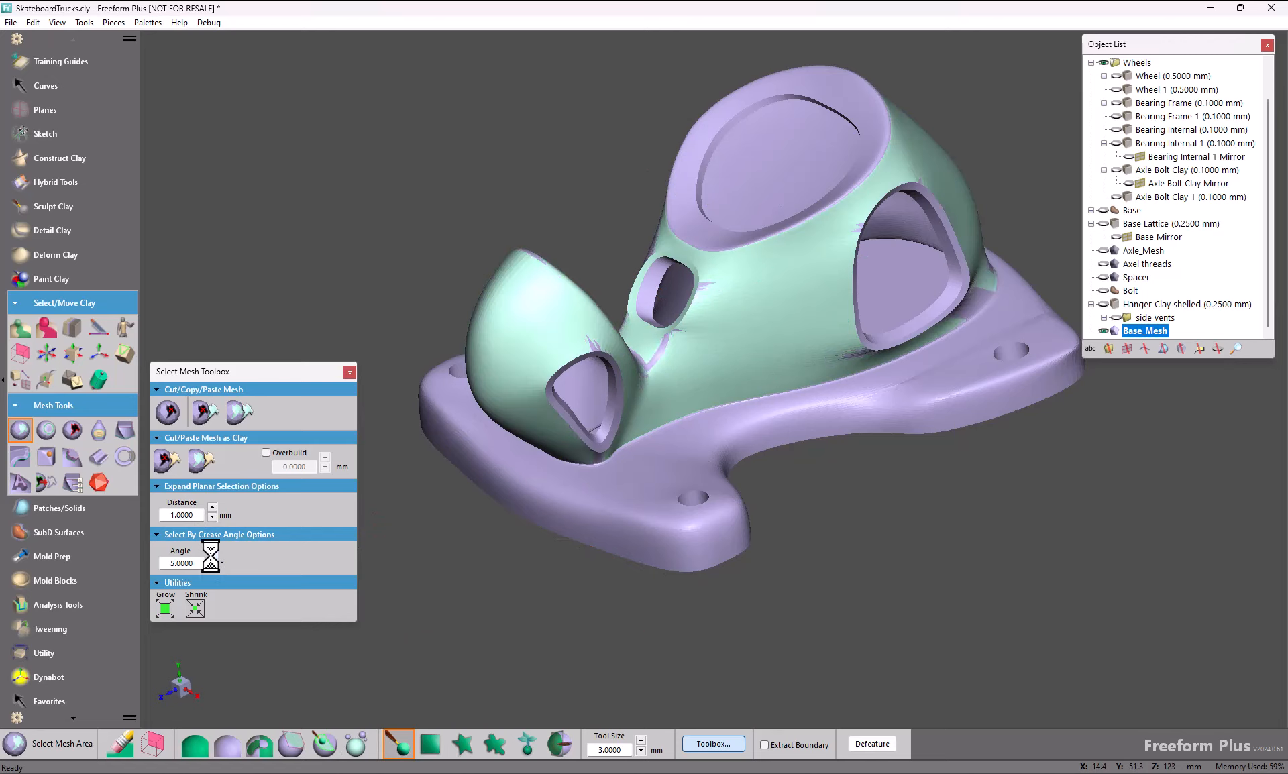
left_click(212, 555)
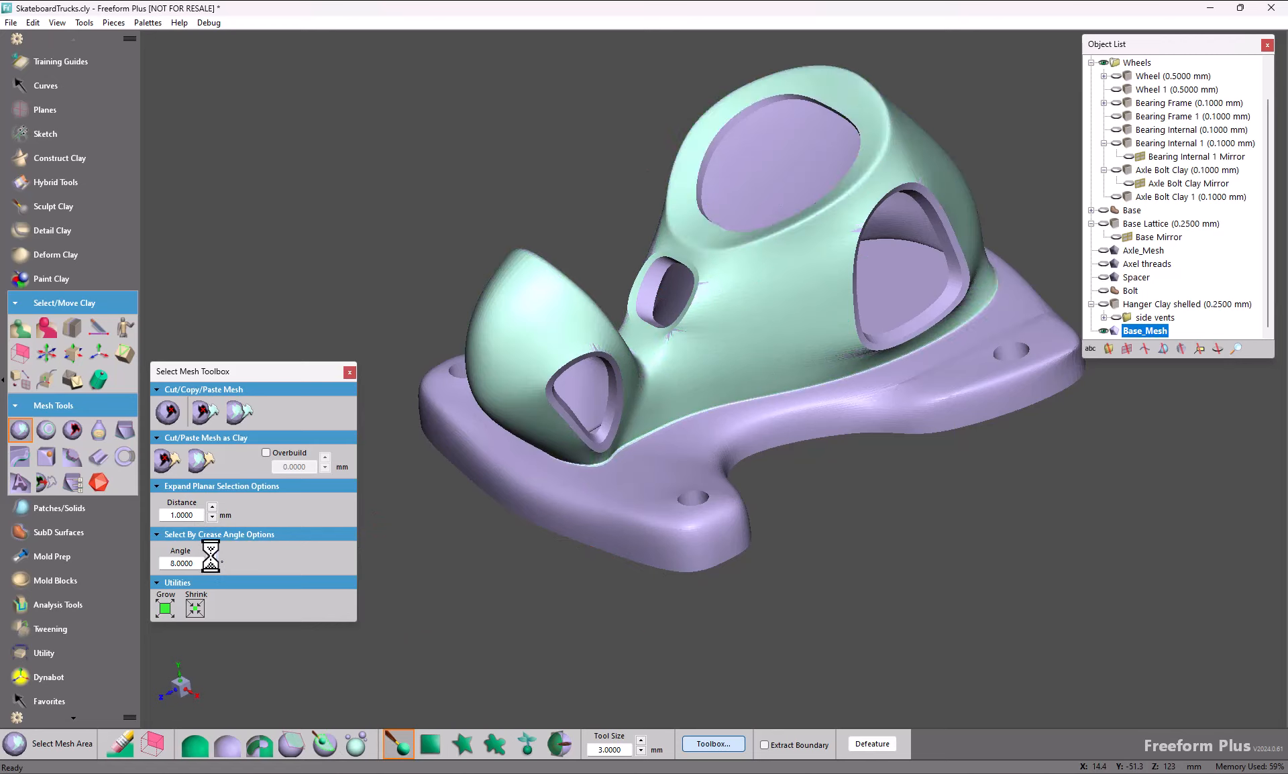
left_click(212, 556)
left_click(212, 555)
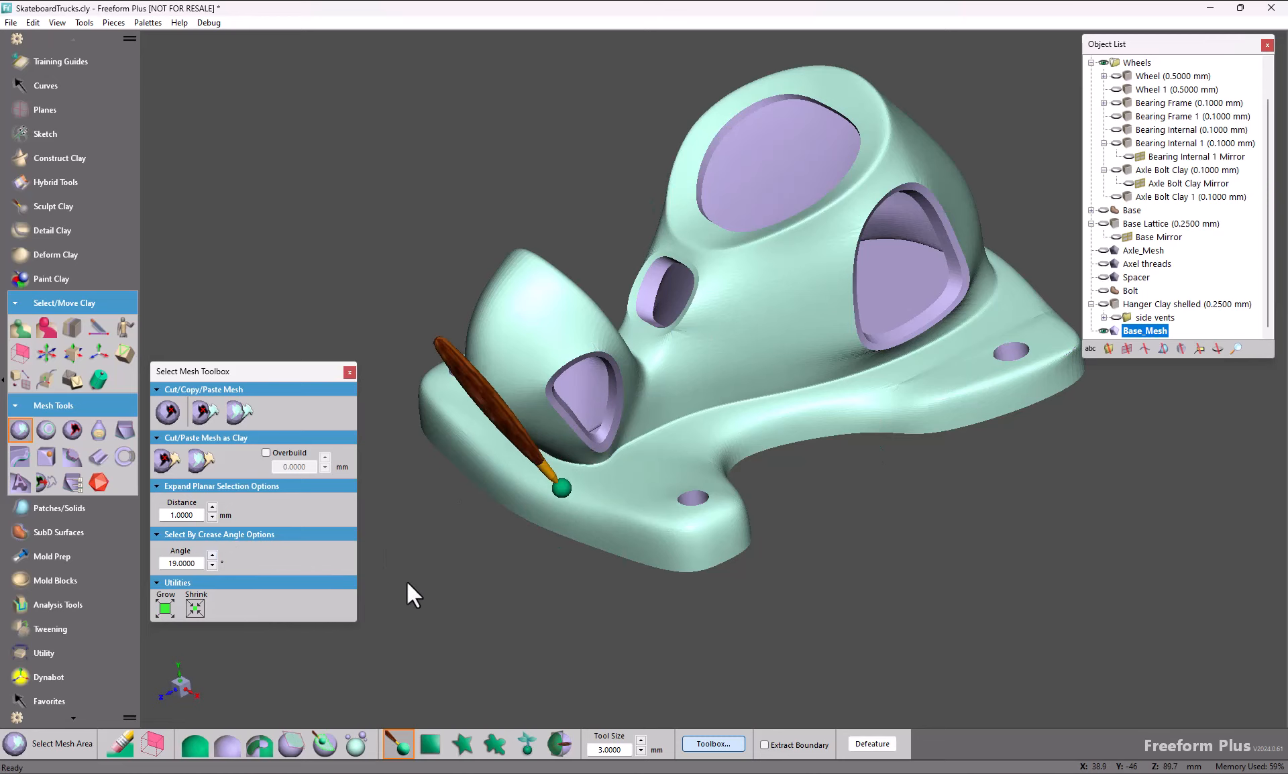
key("space")
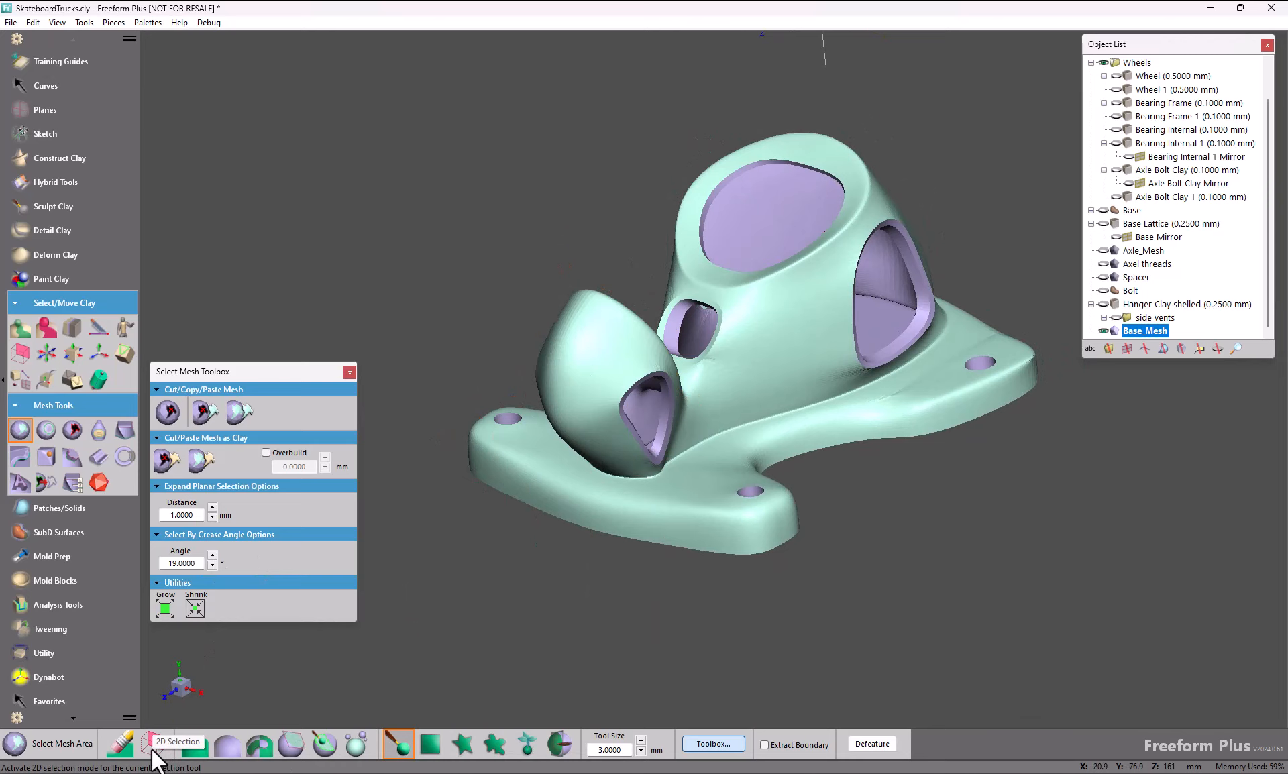
mouse_move(210, 678)
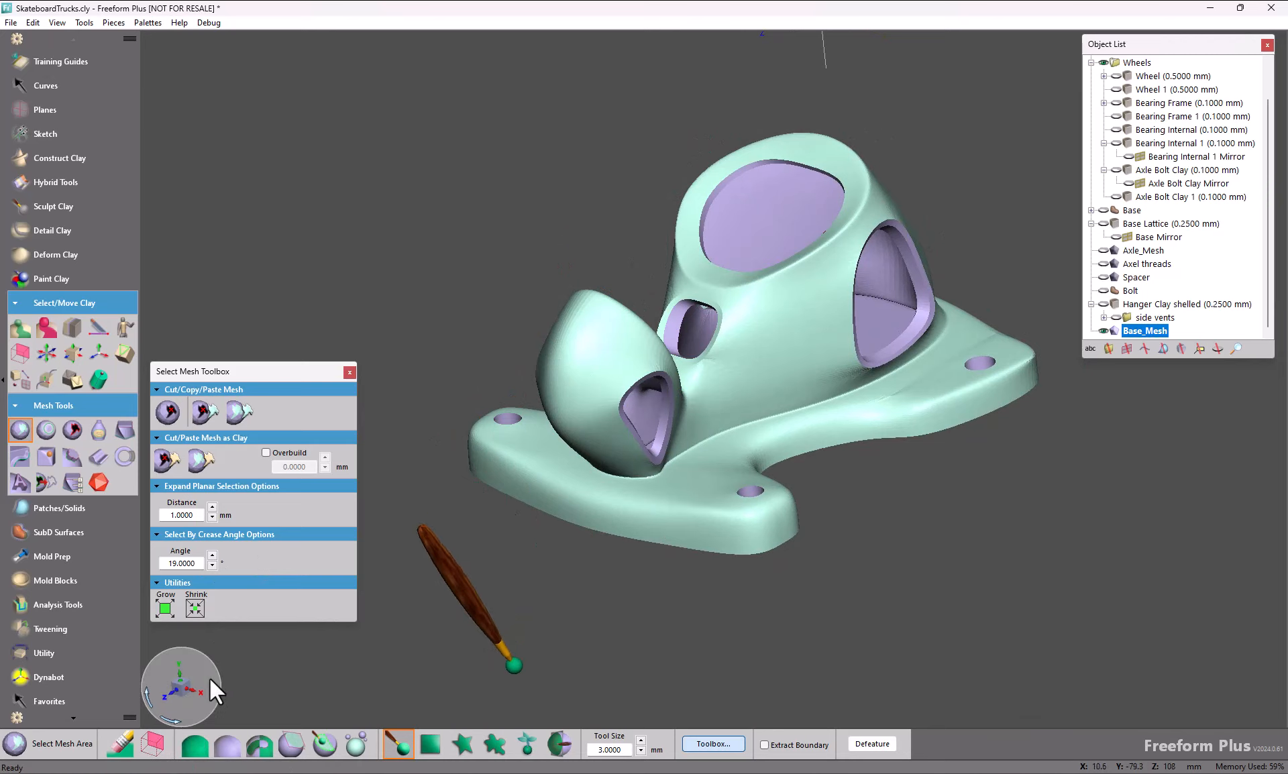